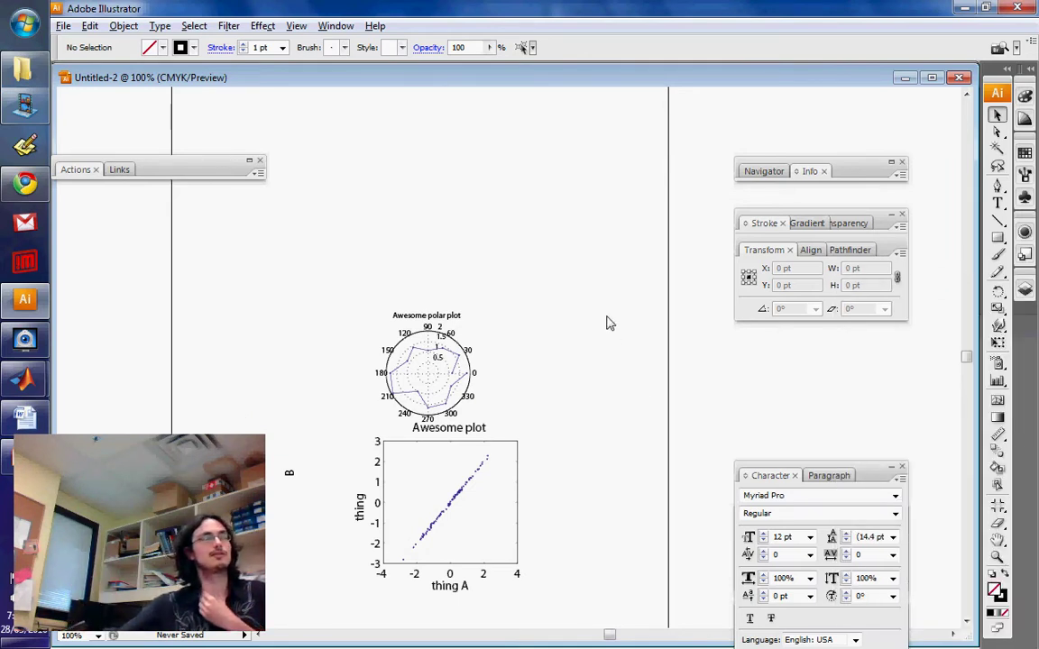
Step: Scroll up to show the artboard's top edge and the empty space above the two plots
scroll(610, 332, "up", 3)
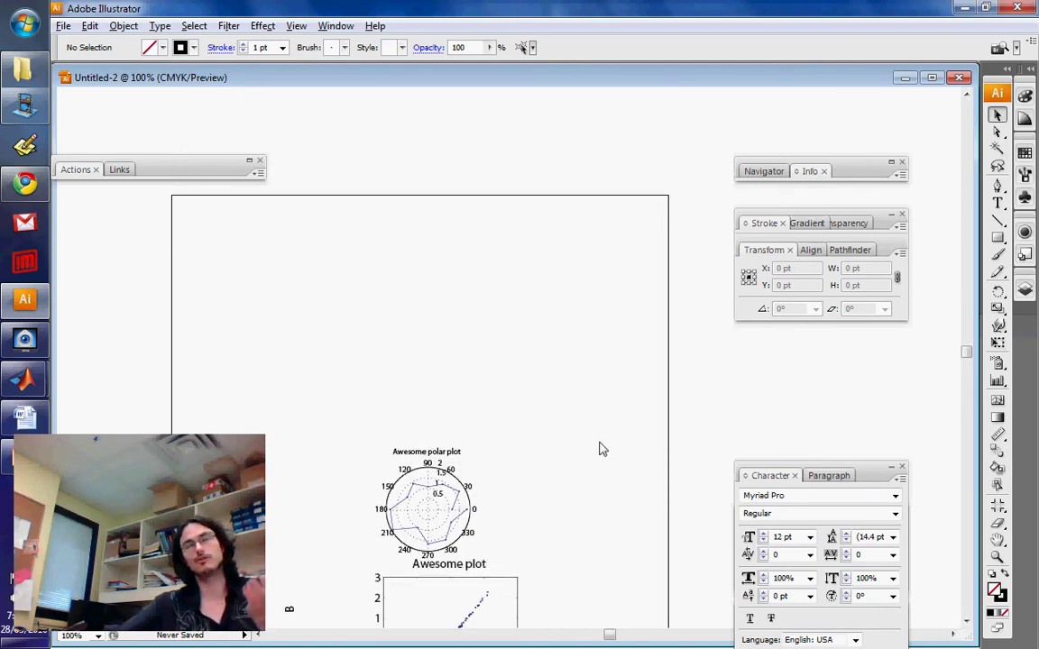
scroll(602, 447, "up", 1)
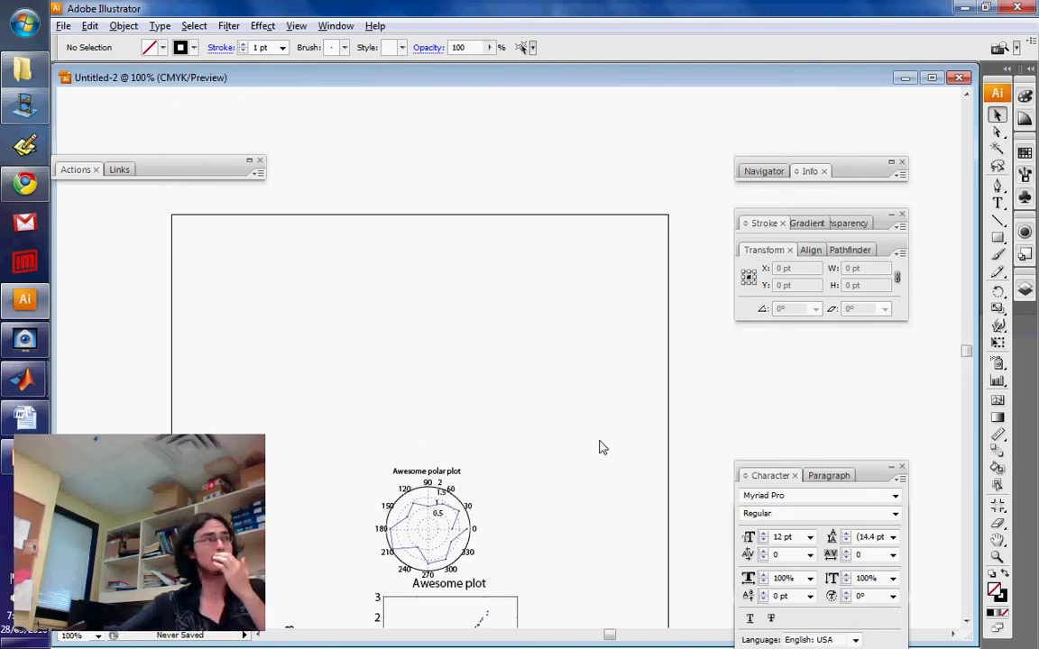
Step: Draw an 89 × 89 pt square above the two plots with the Rectangle Tool, then deselect it
left_click(996, 269)
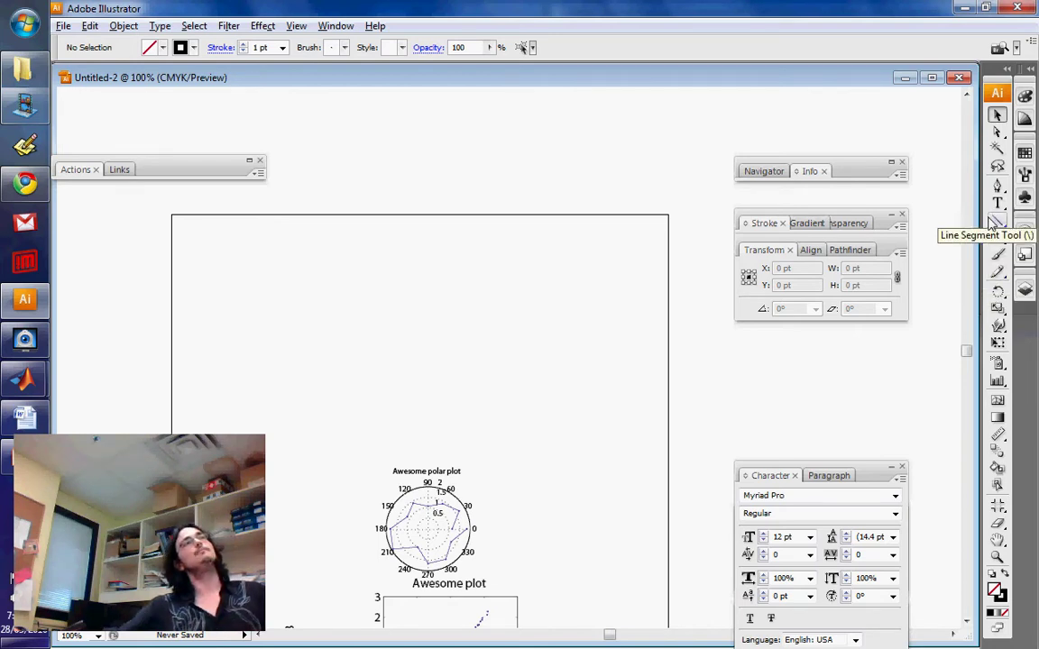
left_click(994, 237)
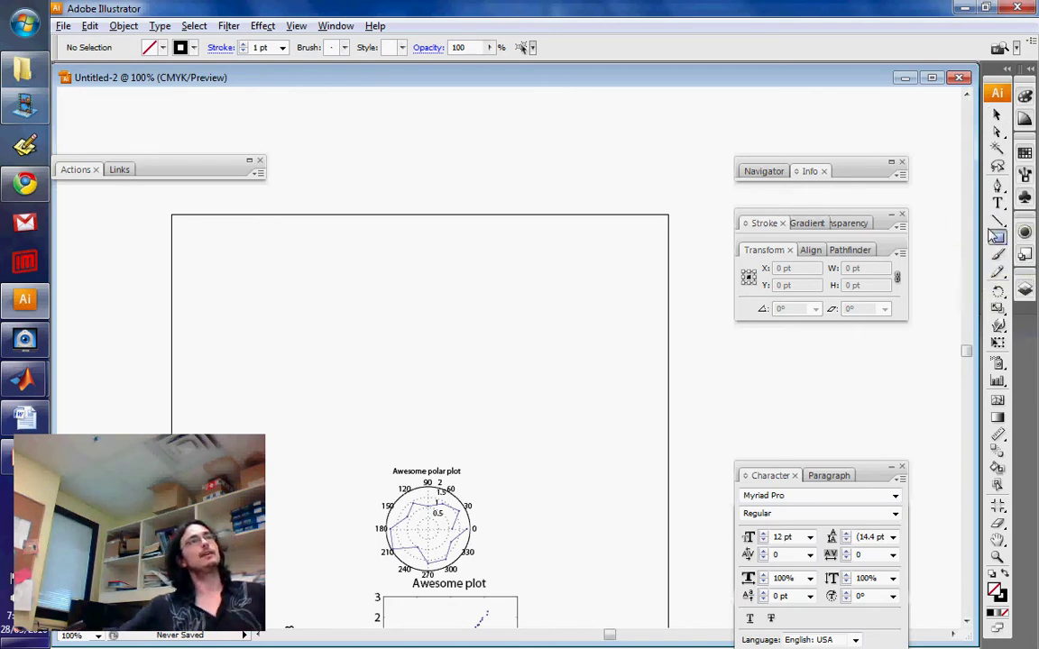
left_click(995, 236)
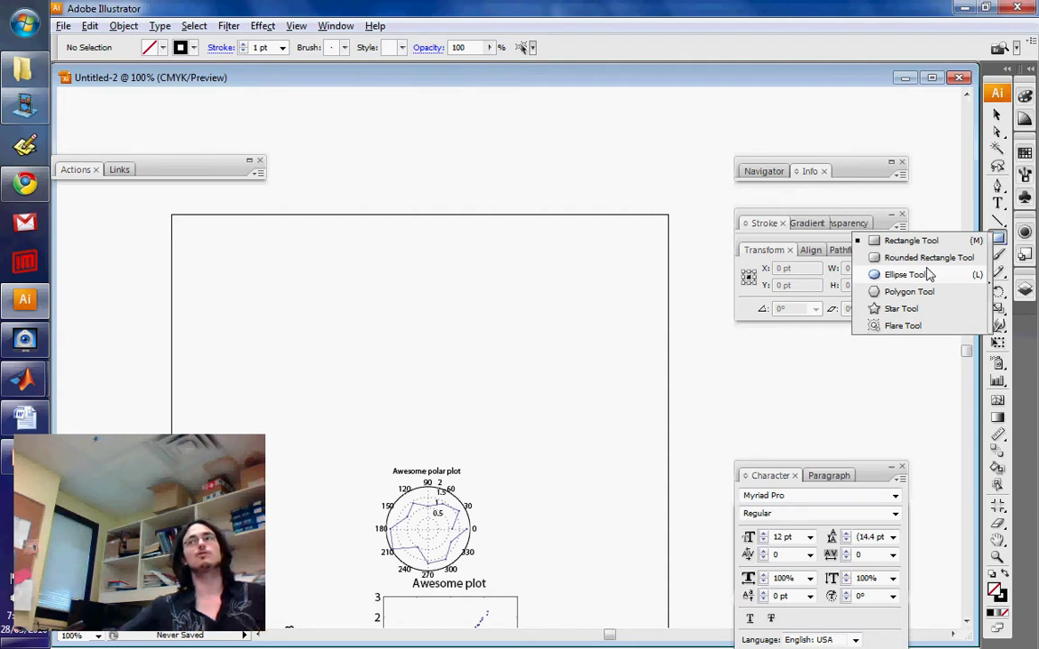
left_click(997, 236)
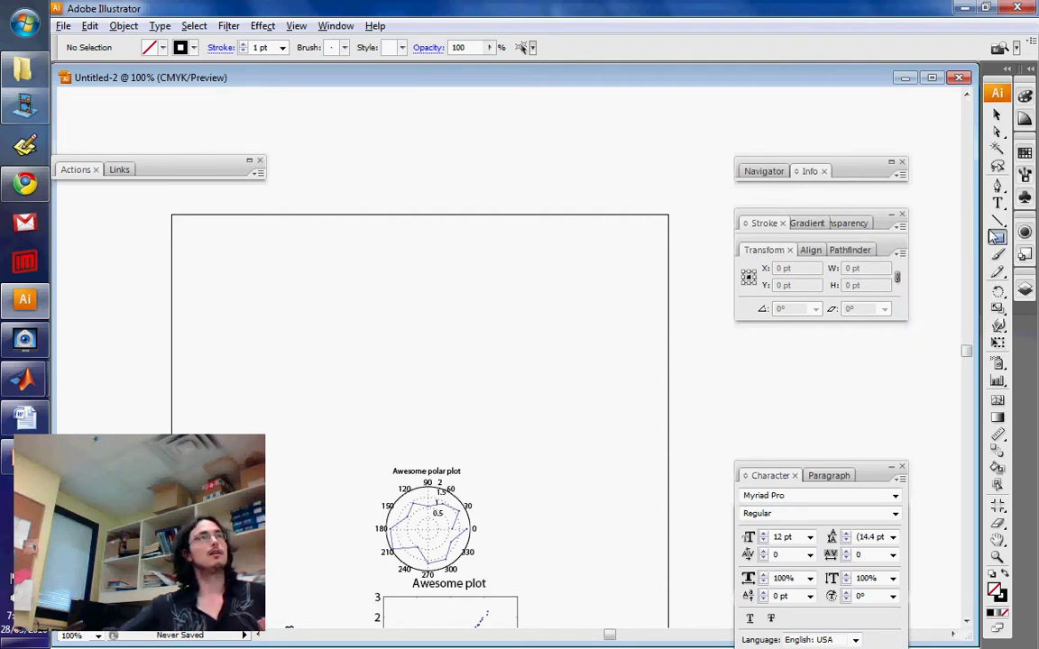
left_click_drag(458, 286, 530, 356)
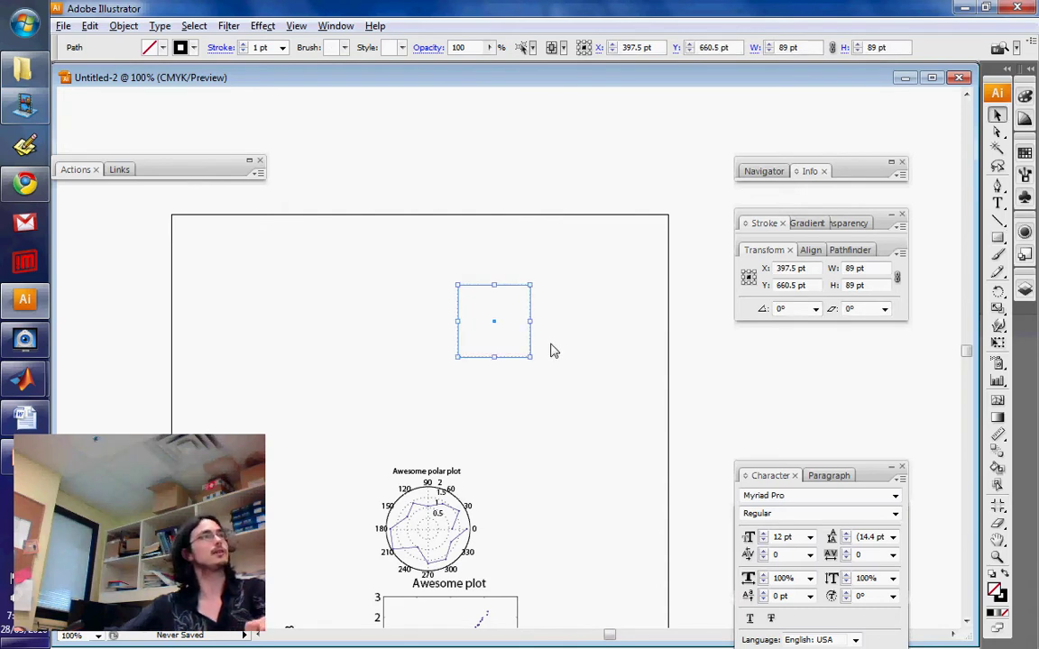
key("v")
left_click(570, 376)
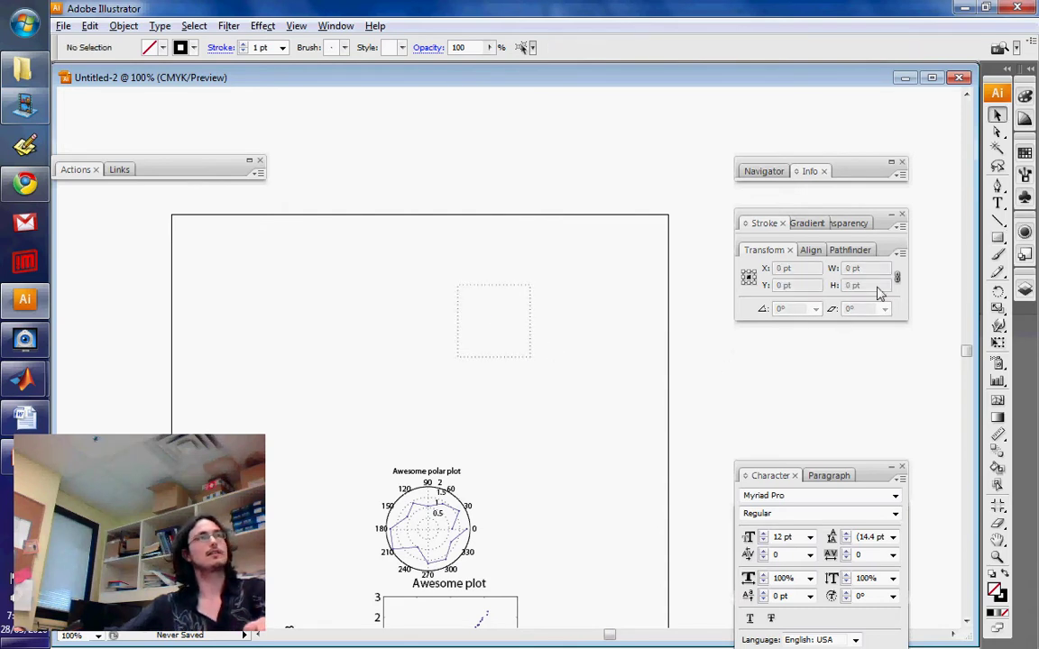
Step: Tear the rectangle, ellipse, polygon, star and flare tools off into a floating panel at the top
left_click(994, 236)
left_click_drag(989, 236, 983, 282)
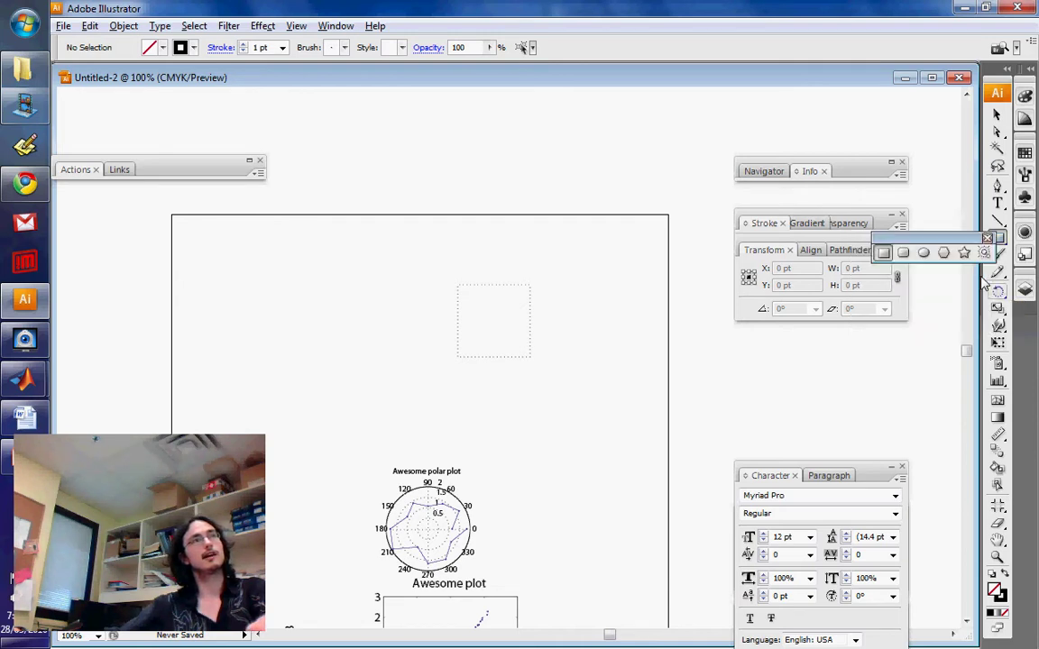
left_click_drag(950, 230, 773, 91)
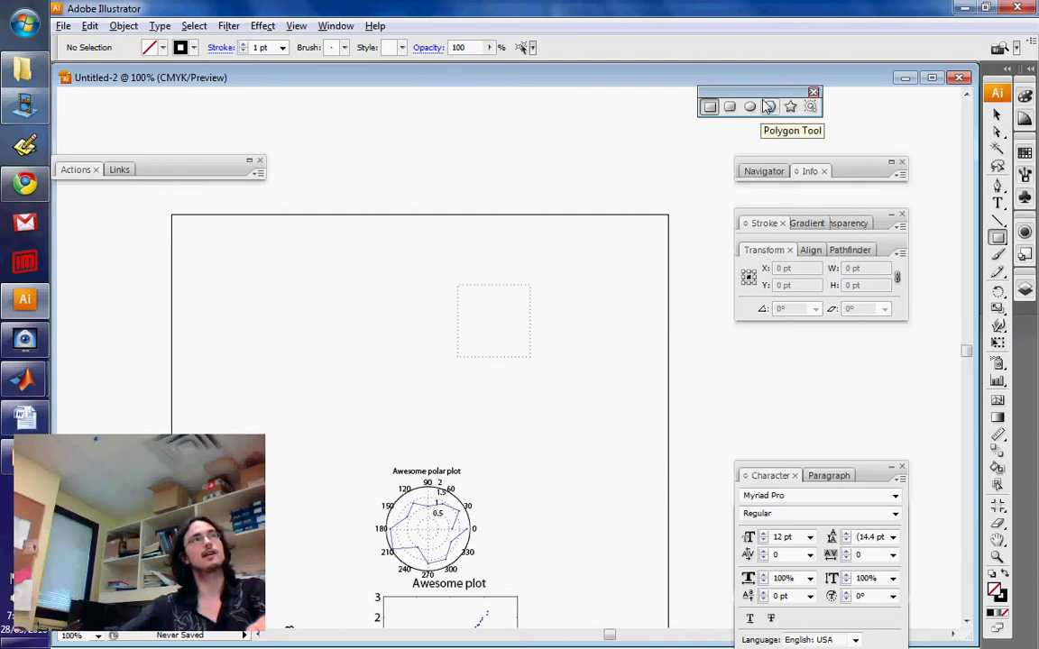
left_click(749, 107)
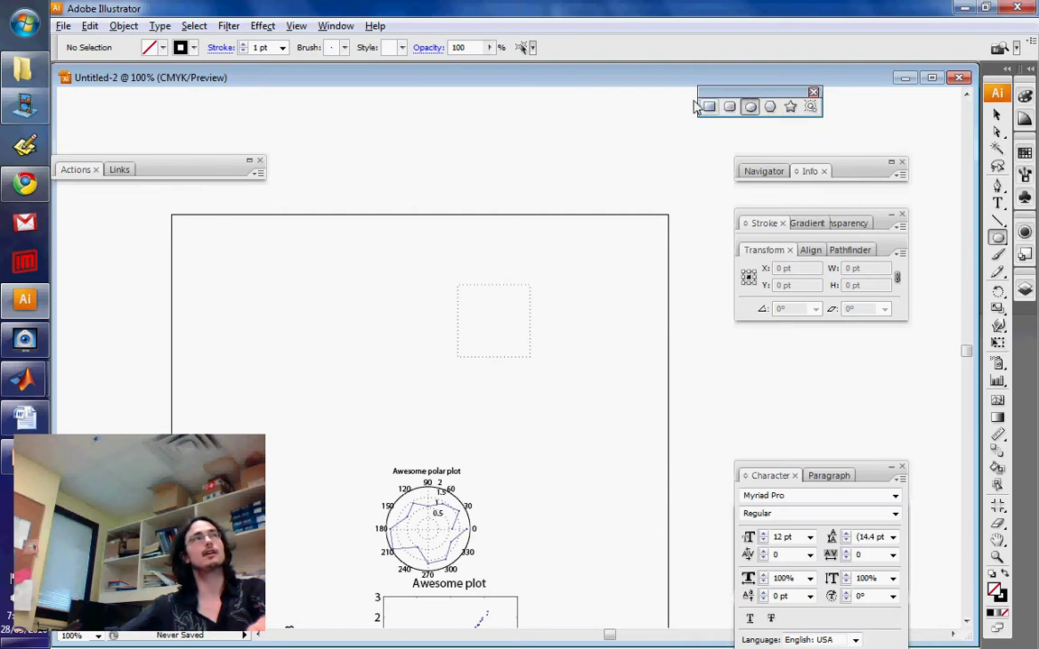
left_click(708, 106)
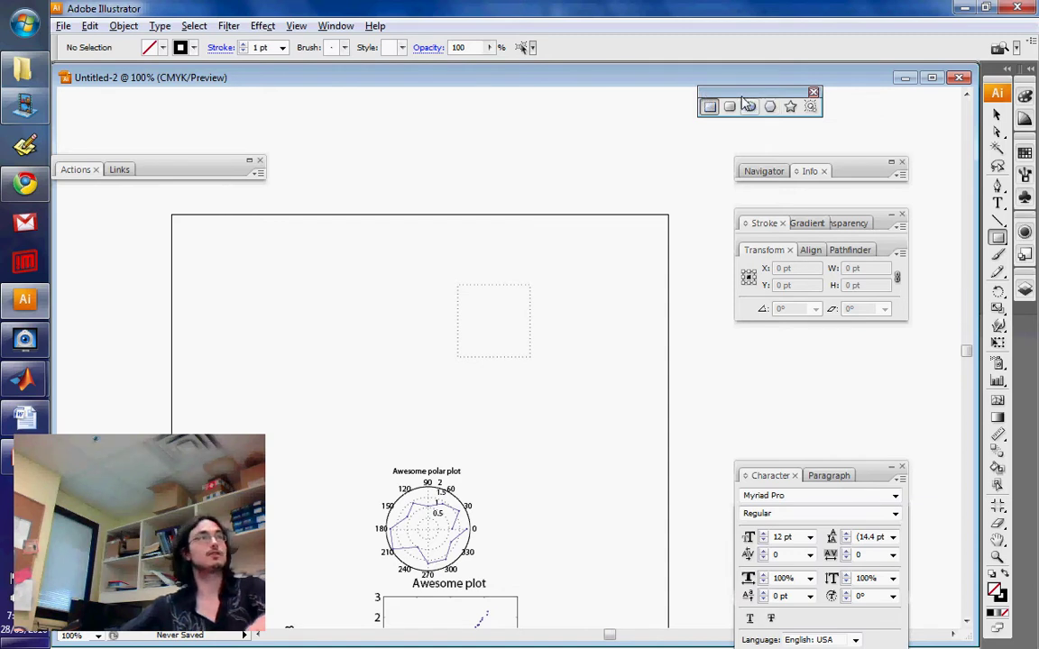
Step: Keep the Rectangle Tool active, then switch to the Selection tool and select the empty square
left_click(997, 237)
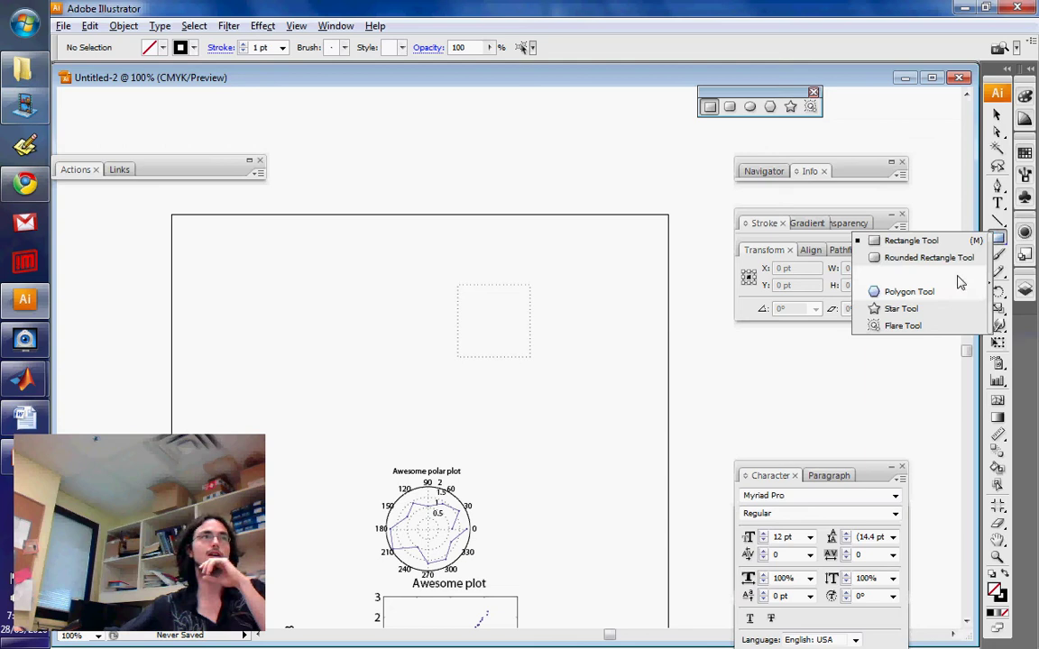
left_click(997, 235)
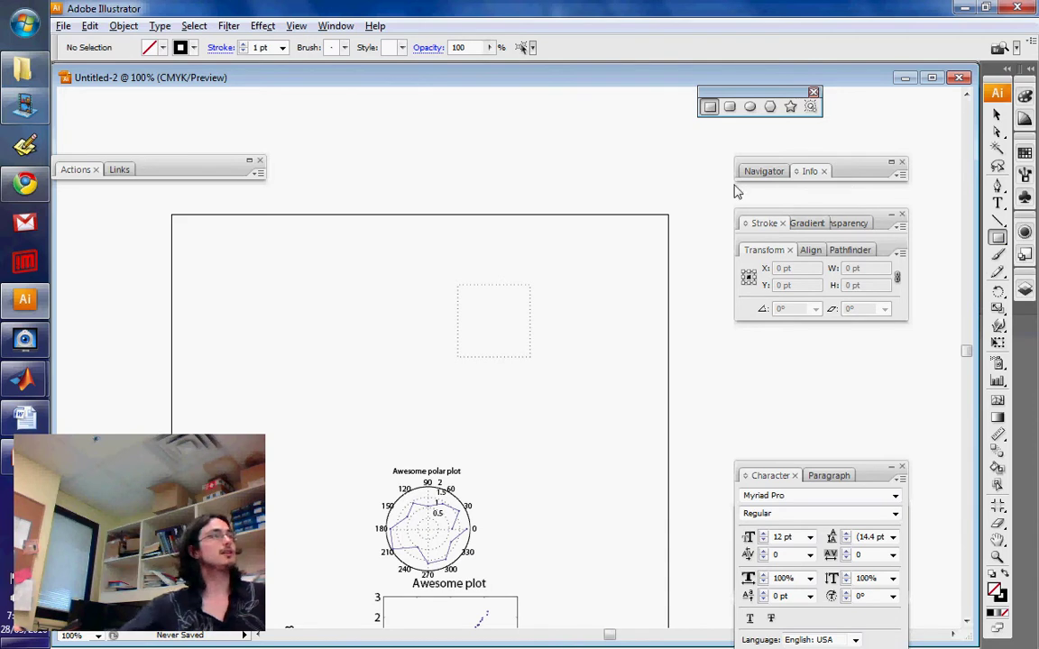
key("v")
left_click_drag(557, 364, 405, 270)
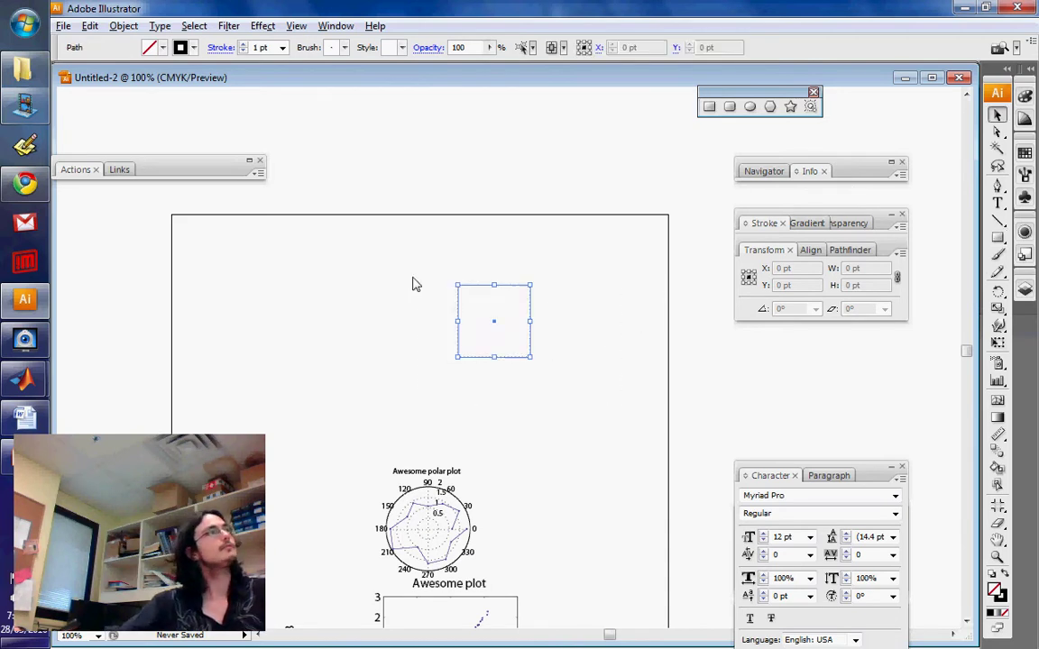
Step: Fill the square with the green swatch (C=75 M=0 Y=100 K=0) from the Control bar
left_click(158, 47)
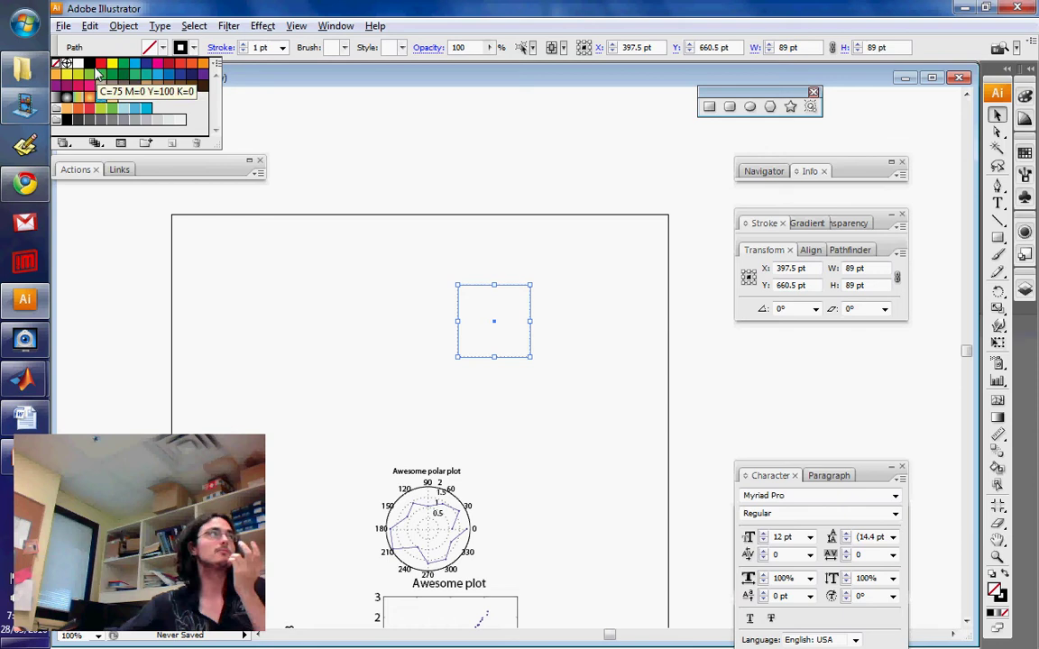
left_click(97, 74)
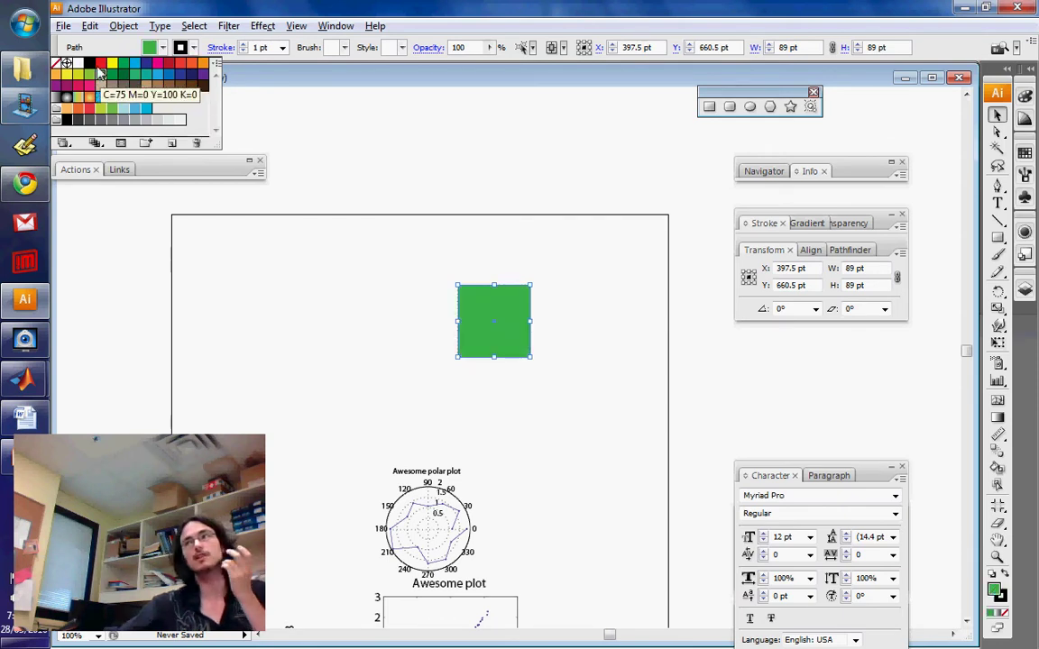
left_click(135, 42)
left_click(137, 42)
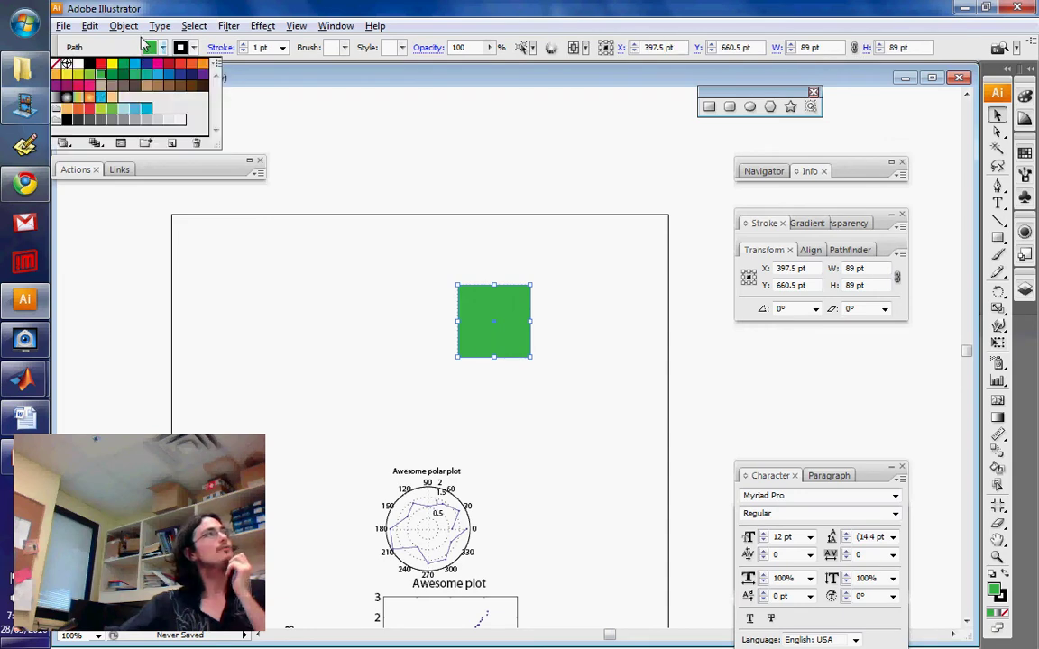
left_click(142, 43)
left_click(142, 43)
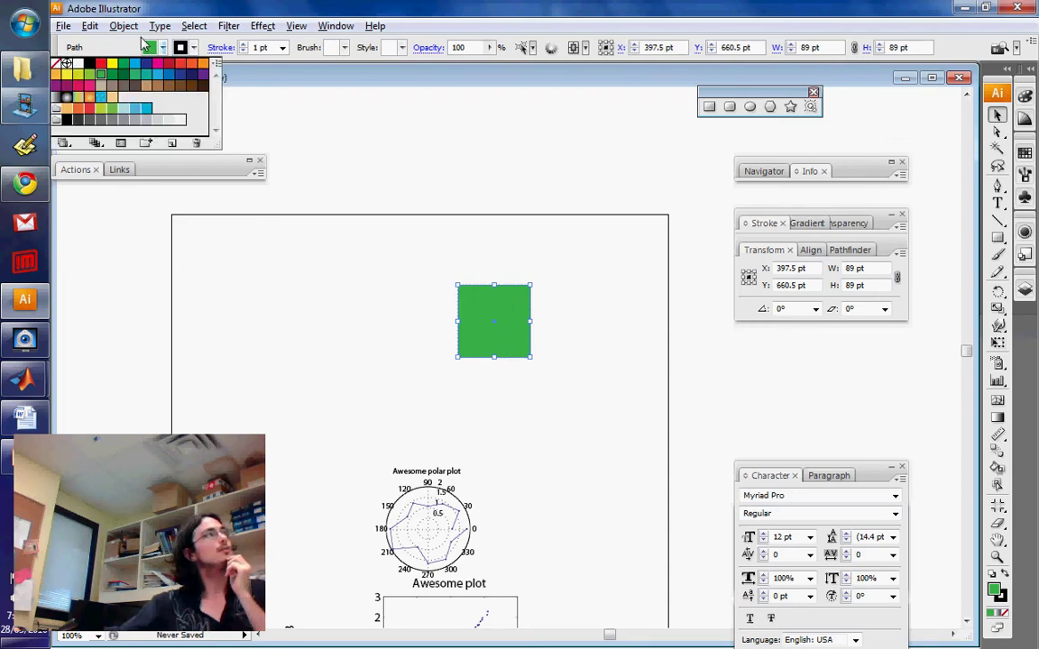
Step: In the Color Picker, change the square's fill to deep blue (C=87.06 M=85.49 Y=0 K=0)
double_click(993, 589)
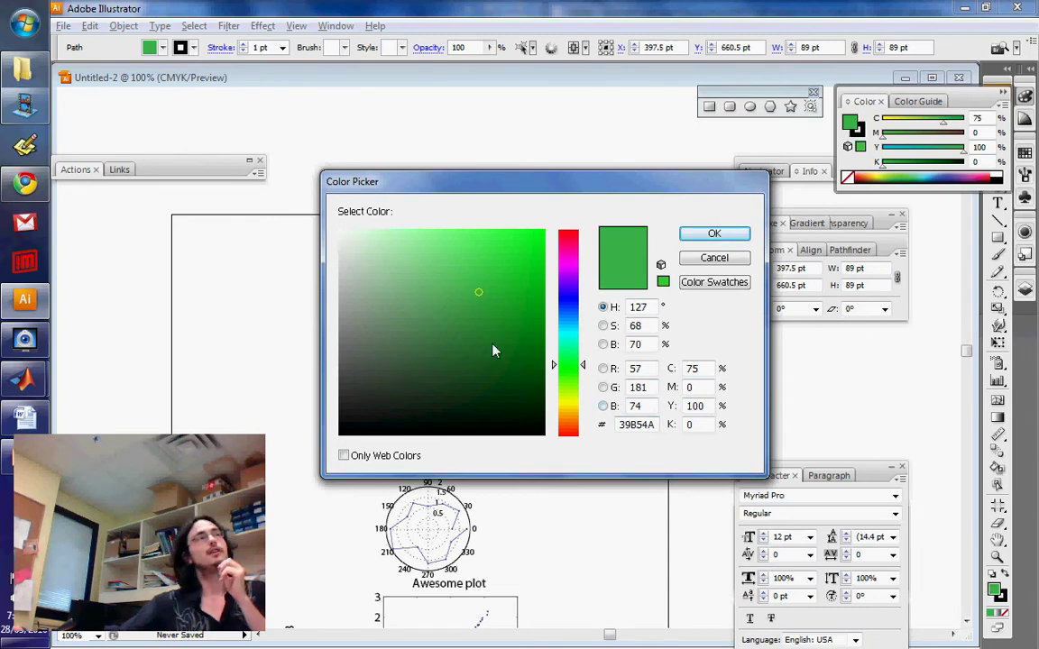
left_click(478, 343)
left_click_drag(566, 298, 564, 292)
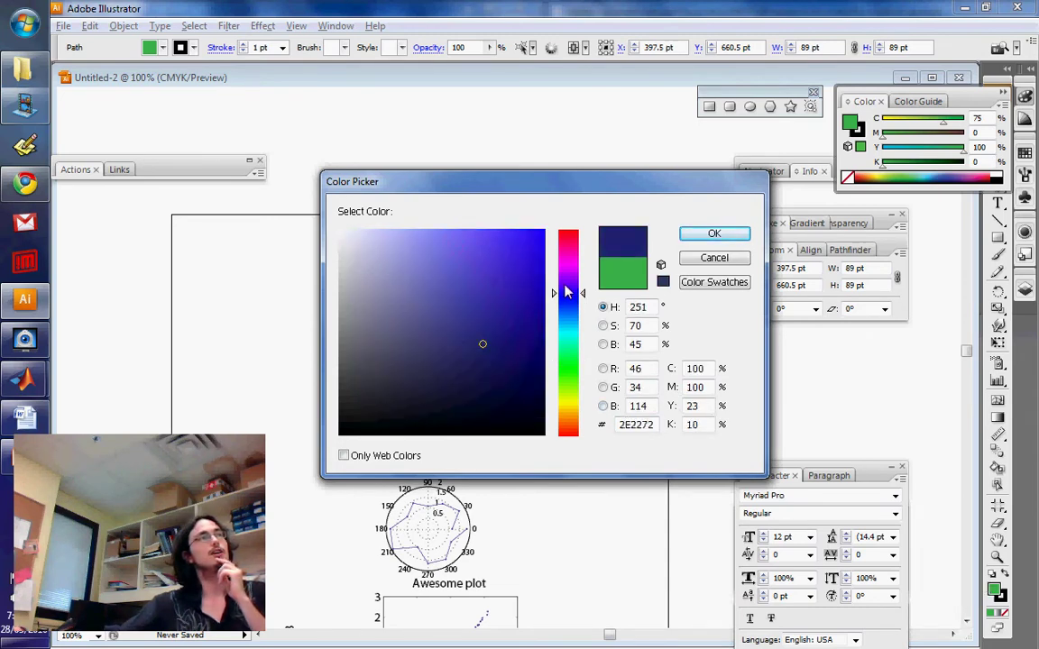
left_click(510, 282)
left_click(511, 274)
left_click(712, 233)
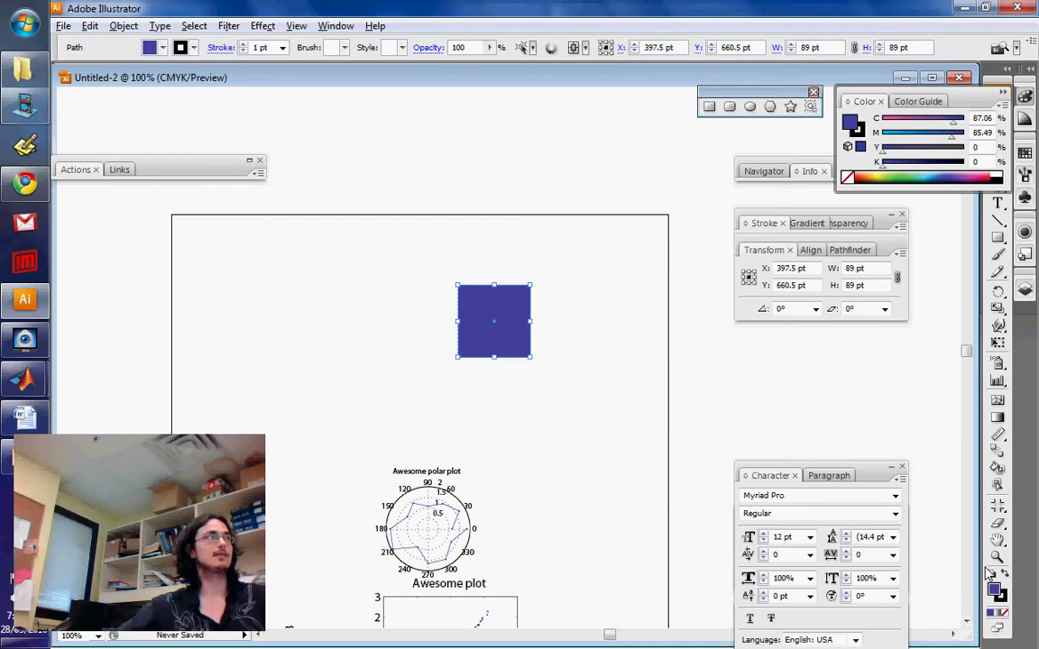
Step: Remove the square's fill, move it over the polar plot, and swap fill and stroke so it fills black
key("slash")
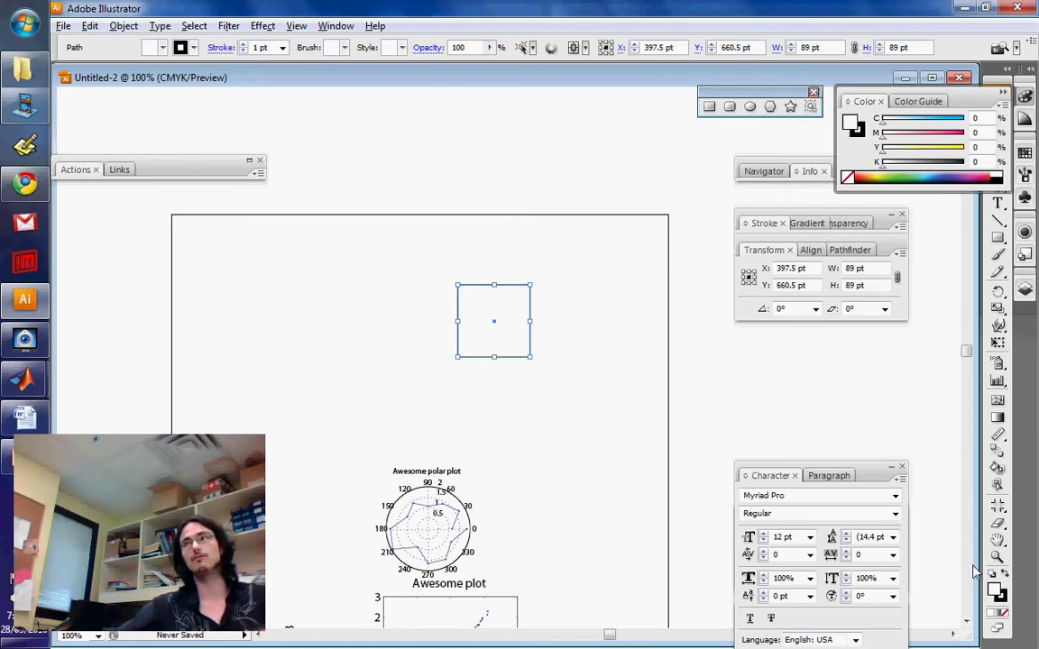
left_click(626, 385)
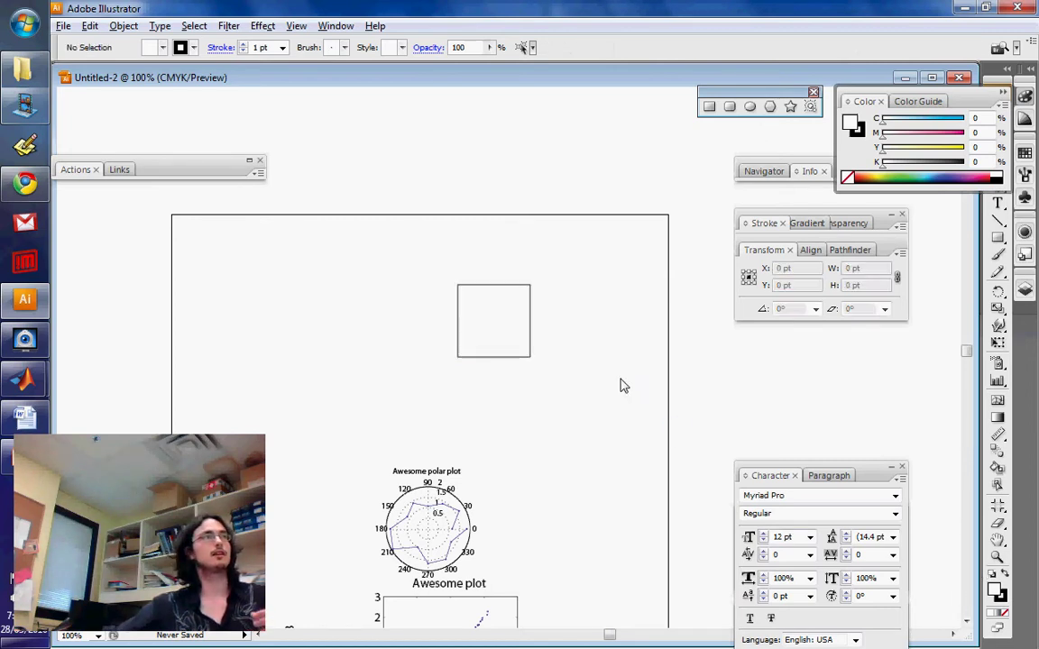
left_click_drag(494, 295, 476, 517)
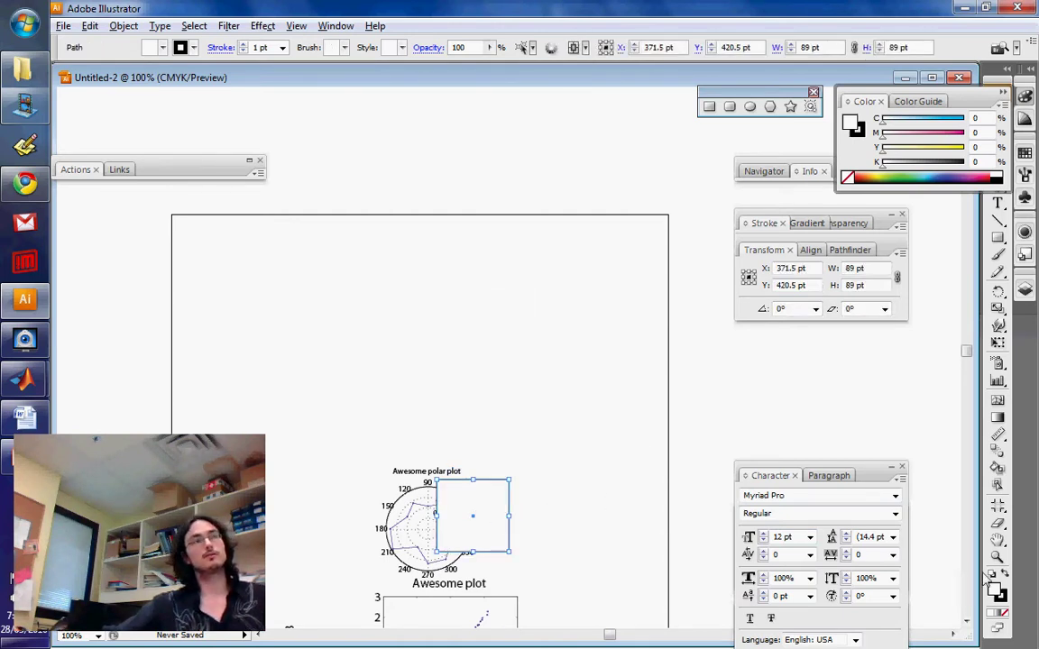
left_click(183, 47)
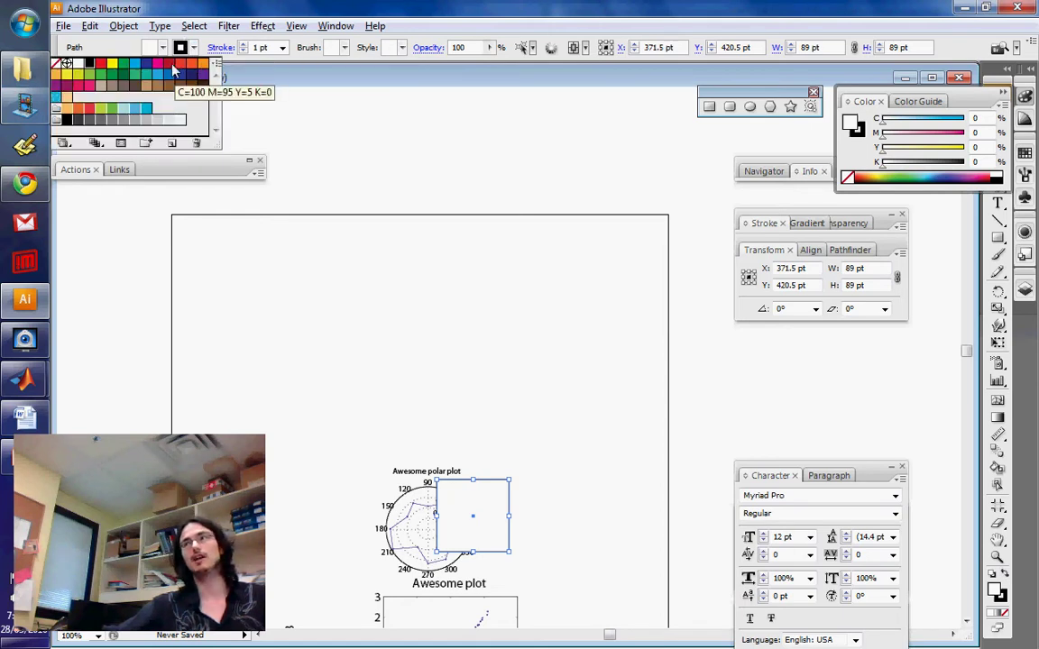
left_click(242, 8)
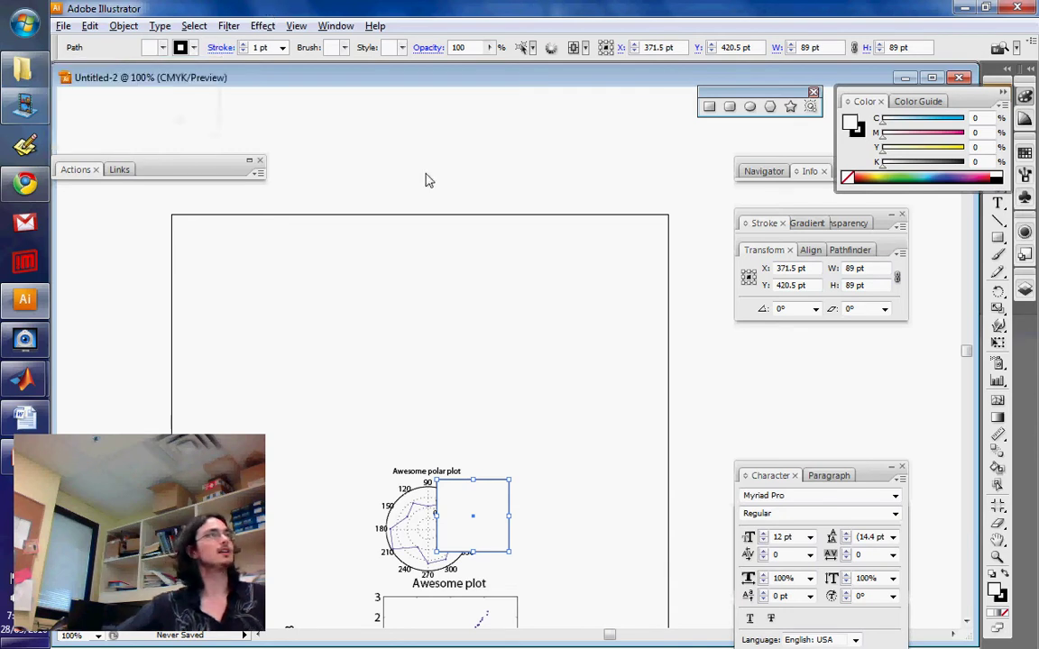
left_click(1000, 572)
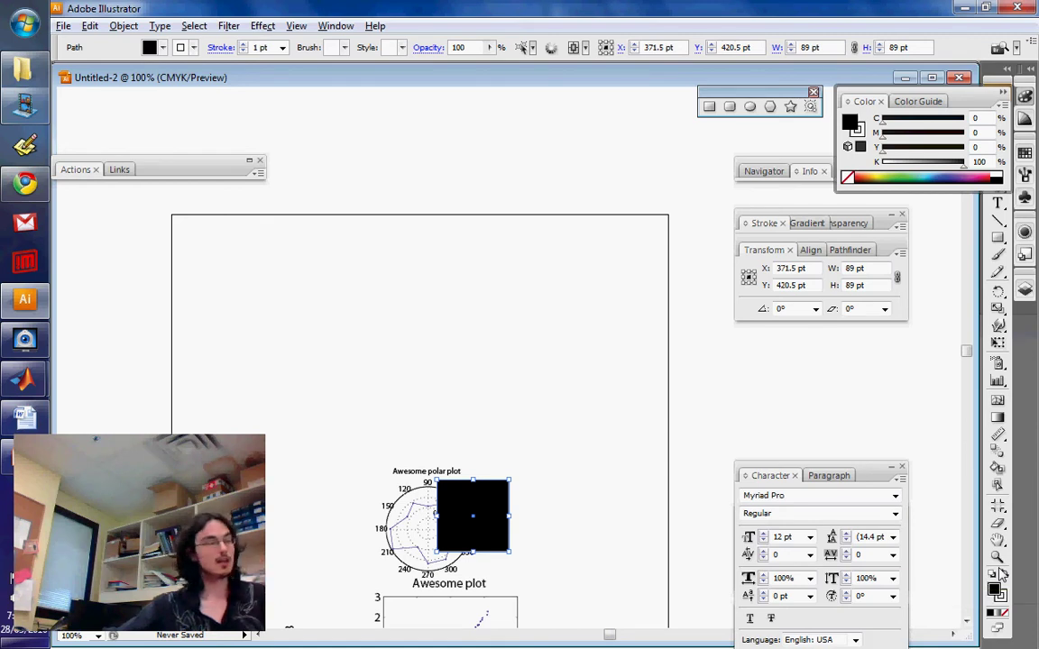
Step: Swap fill and stroke back so the square is unfilled, and move it aside
left_click(1000, 575)
left_click(605, 441)
scroll(604, 441, "down", 3)
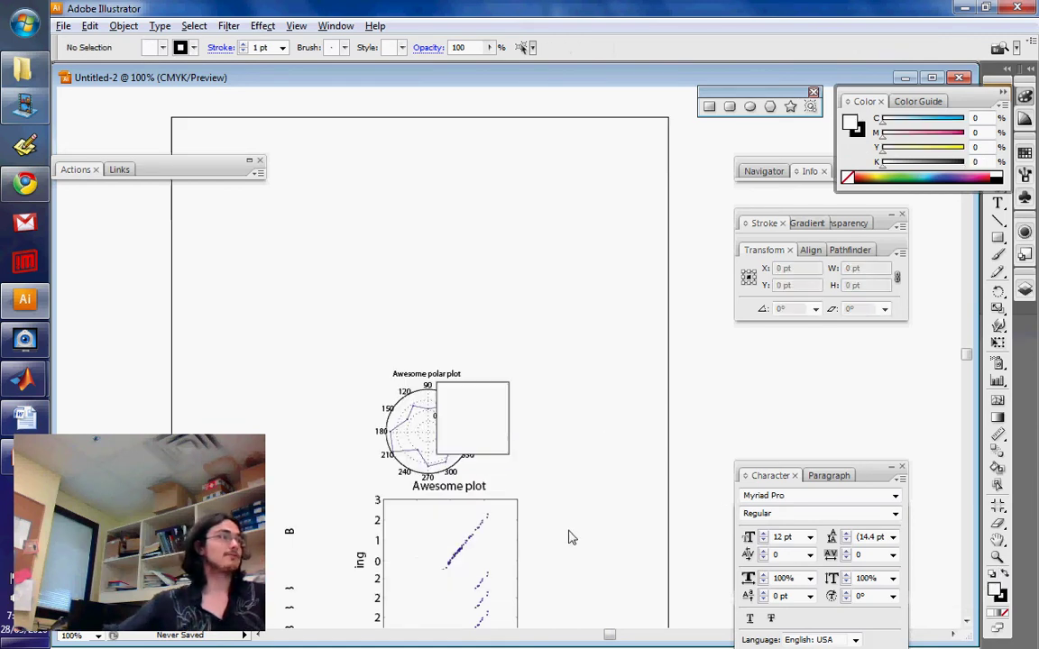
left_click_drag(461, 410, 631, 440)
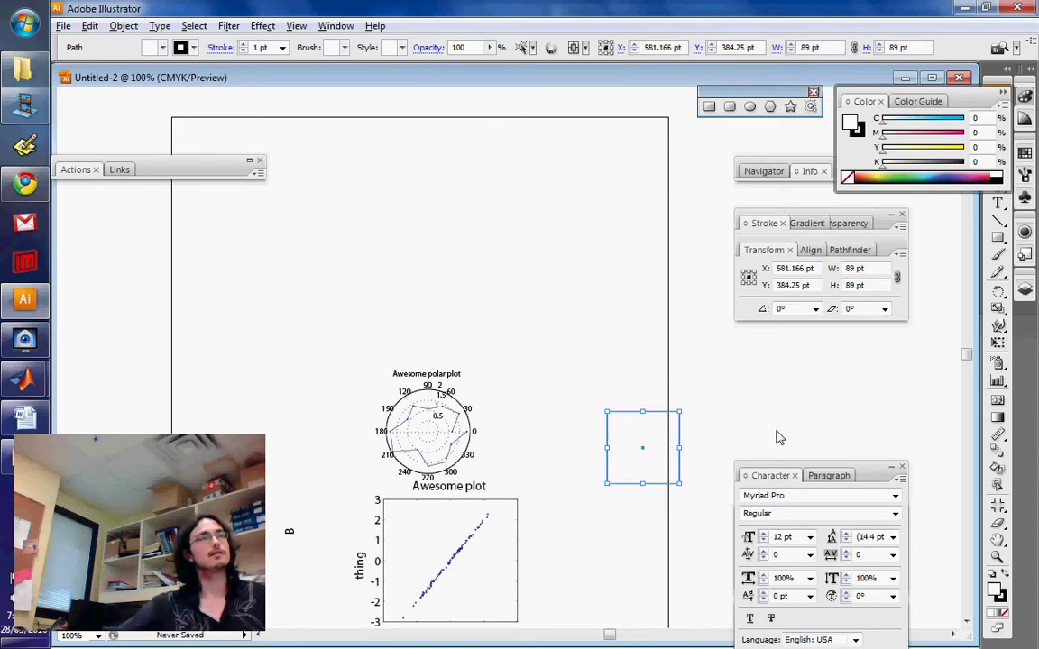
Step: Fill the square with the scatter plot's dark blue (C=100 M=100 Y=0 K=0) using the Eyedropper
left_click(997, 435)
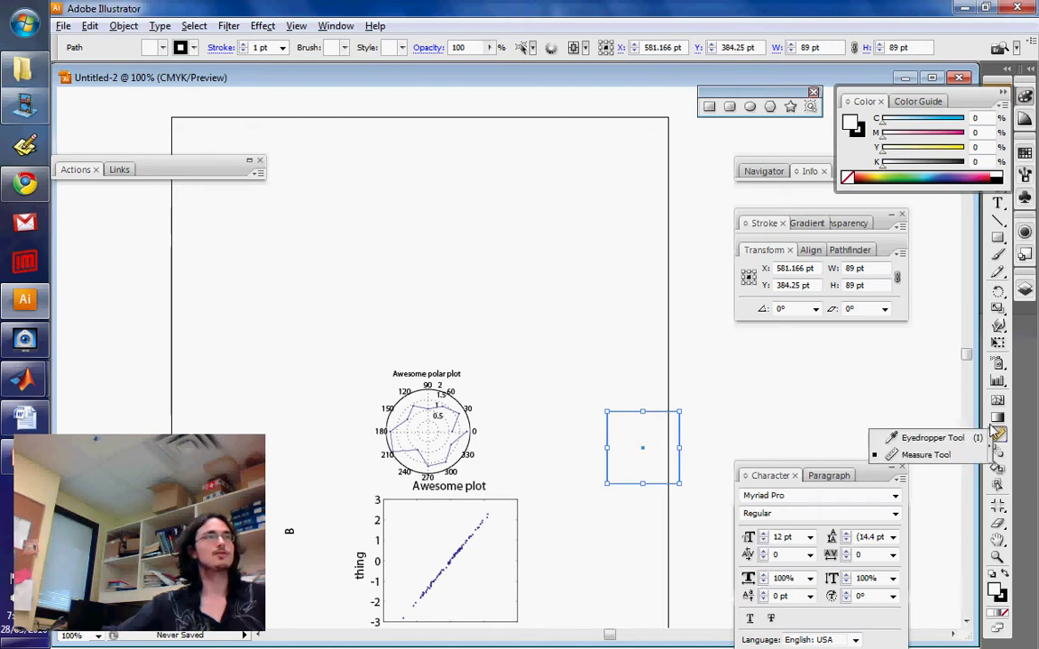
left_click_drag(998, 435, 922, 436)
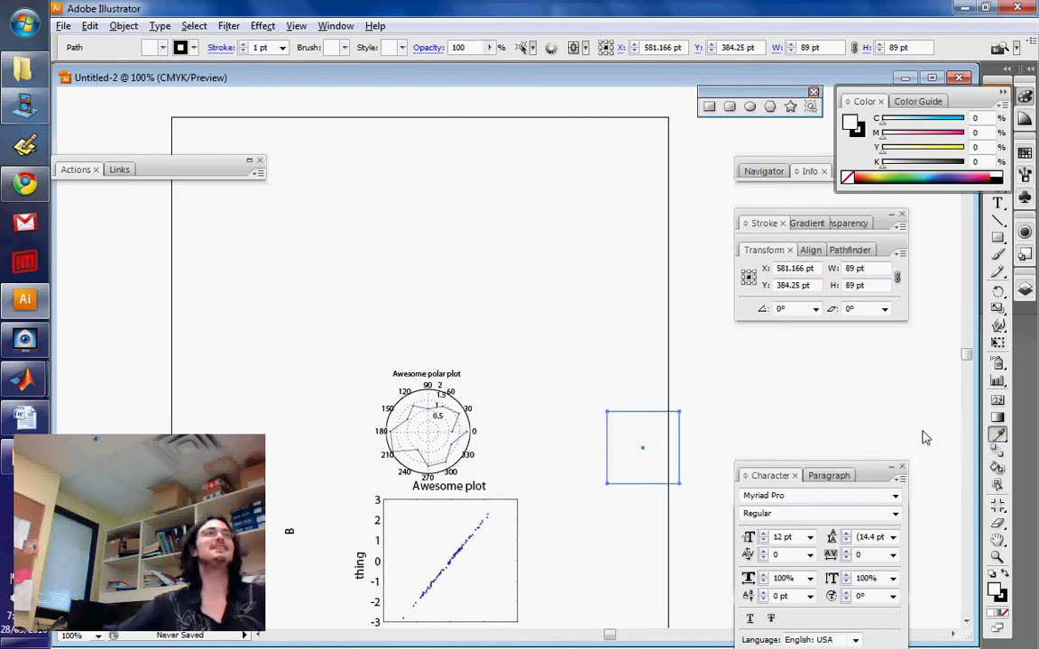
left_click(453, 551)
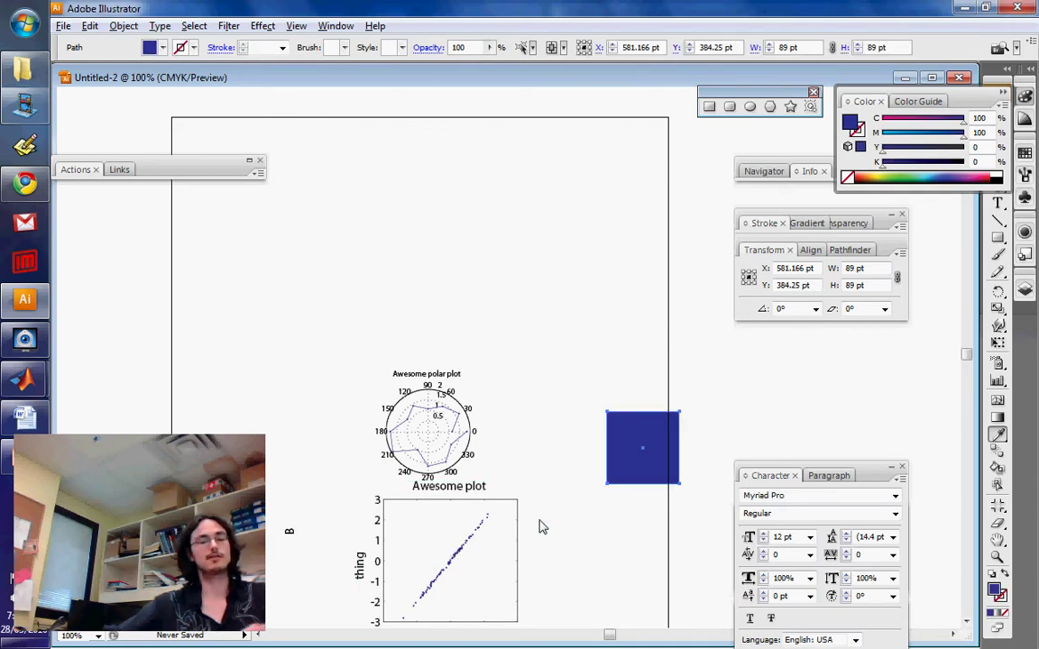
Step: Move the blue square up above the polar plot to X 413.166 pt, Y 588.25 pt
left_click(572, 527)
left_click_drag(642, 469, 511, 302)
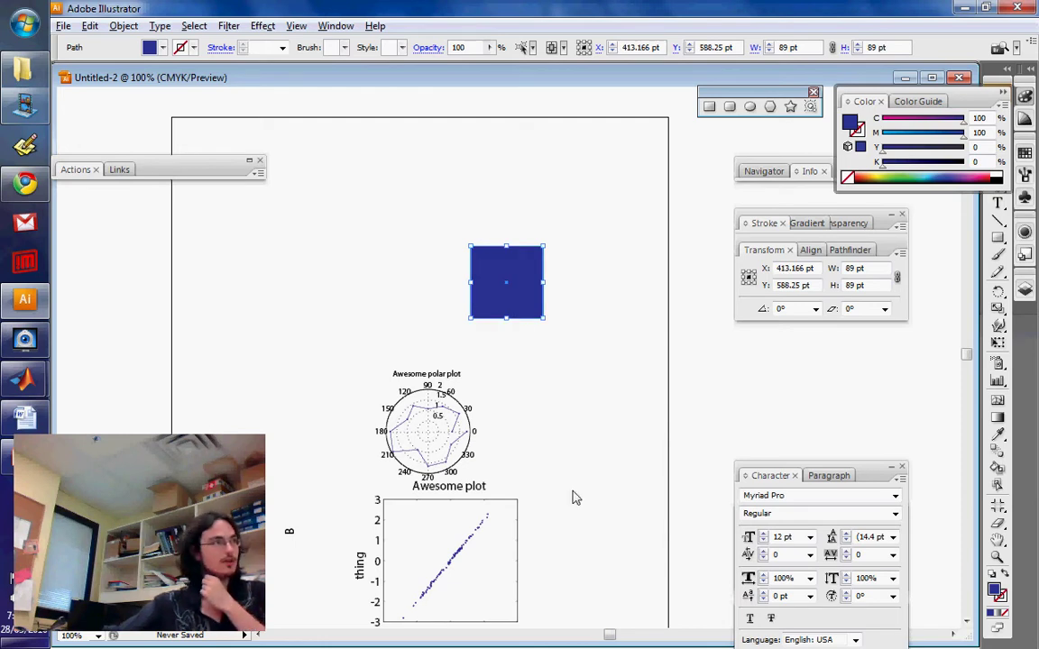
scroll(573, 497, "up", 3)
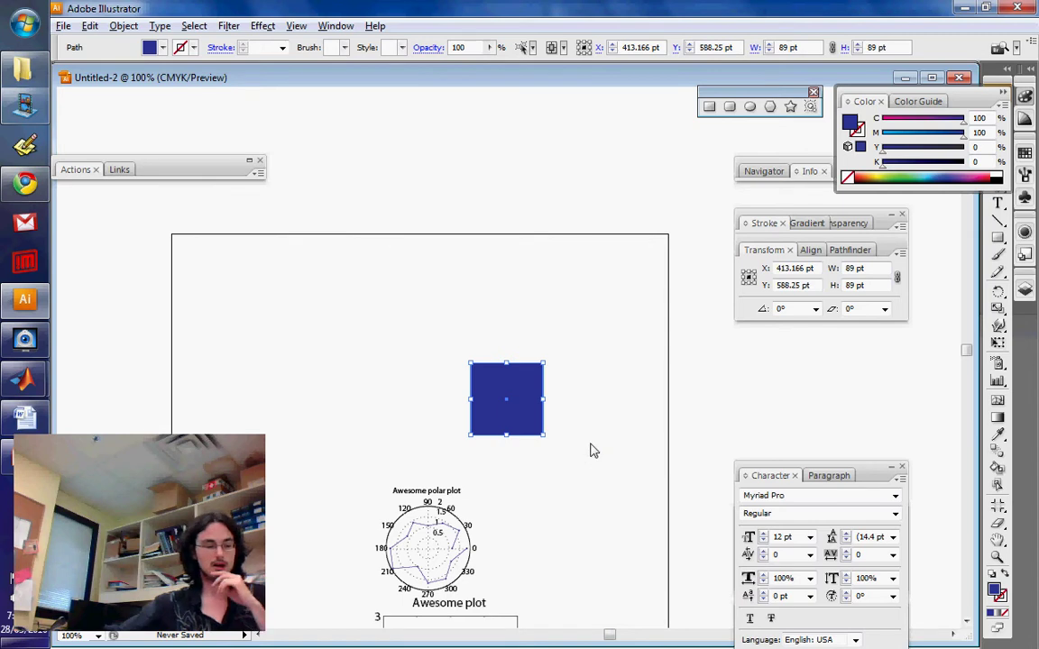
scroll(591, 451, "down", 5)
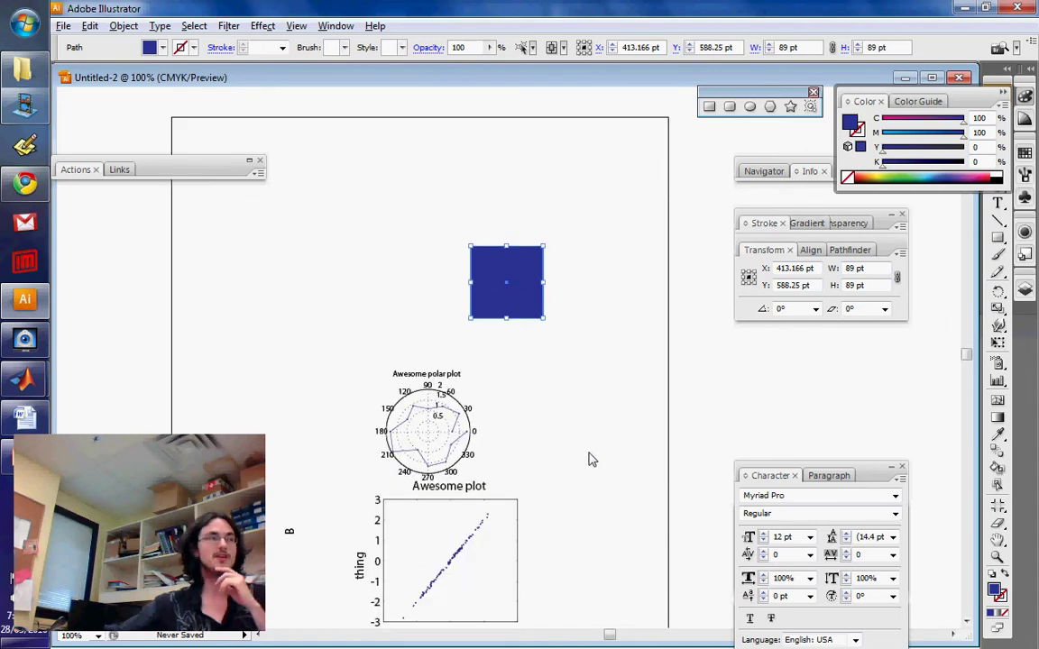
left_click(995, 434)
scroll(552, 387, "up", 1)
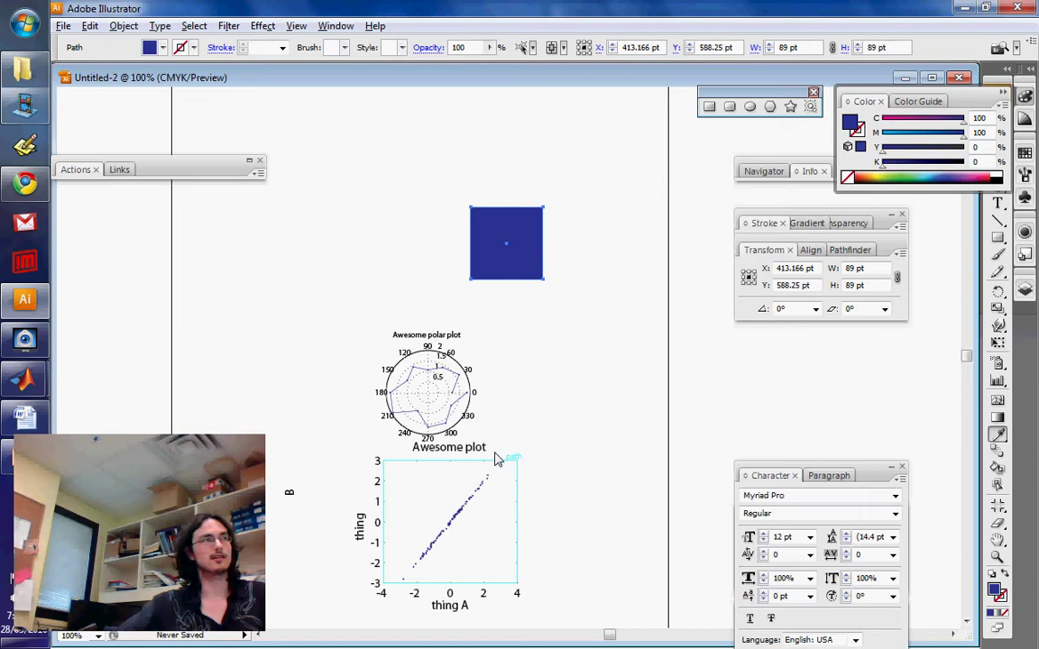
Step: Swap fill and stroke to remove the square's blue fill, then reselect the empty square
key("shift+x")
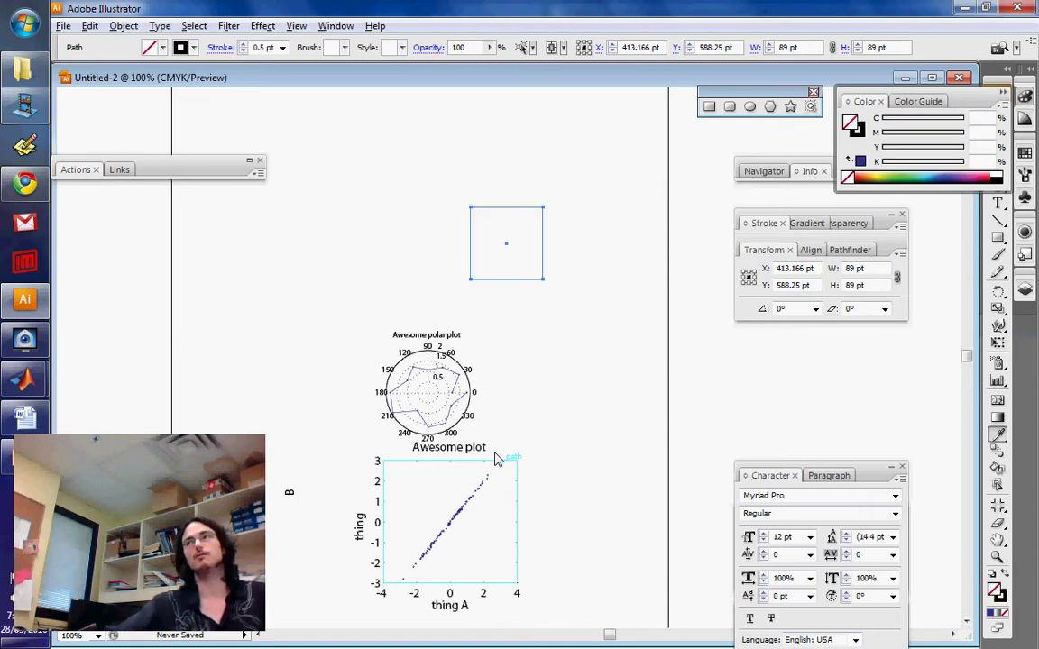
left_click(553, 352)
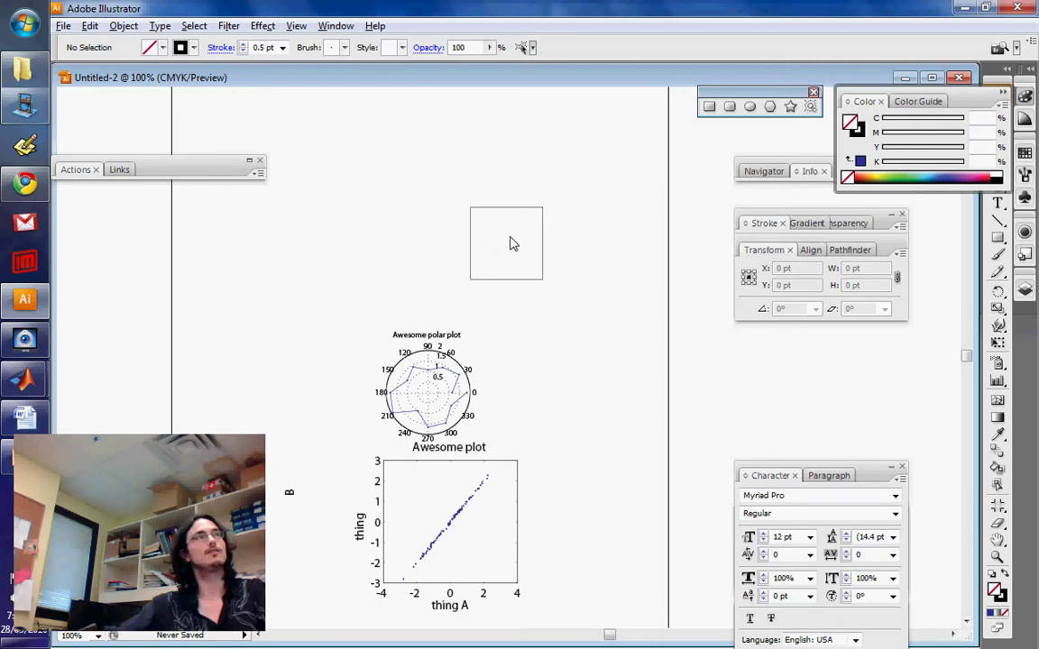
left_click(500, 278)
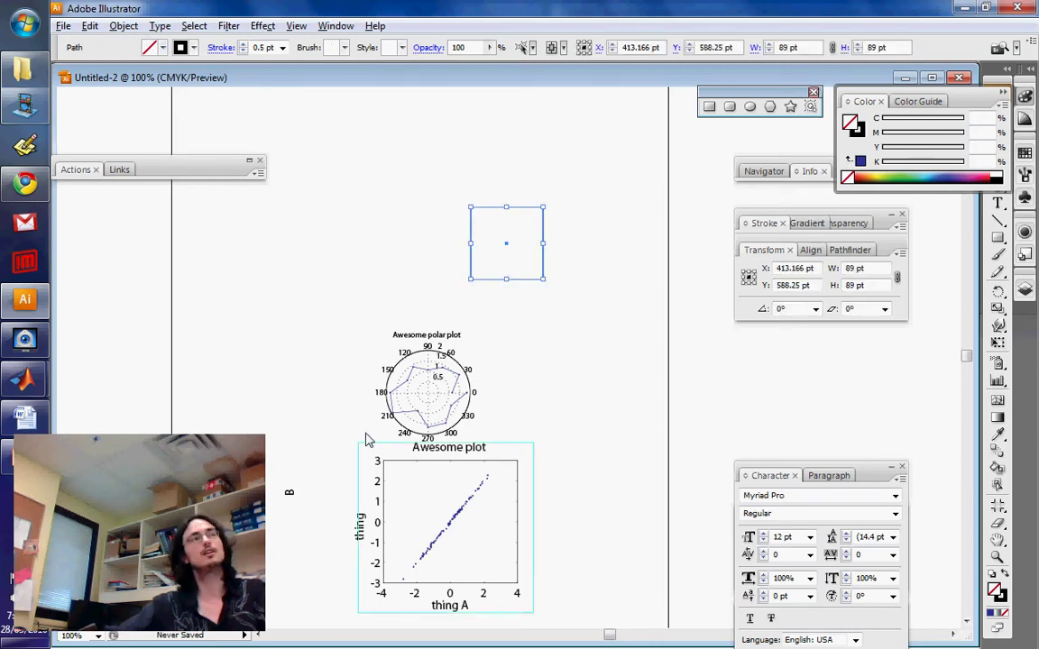
Step: Enter the Awesome plot group to select its scatter compound path, then exit isolation
double_click(462, 460)
left_click(462, 460)
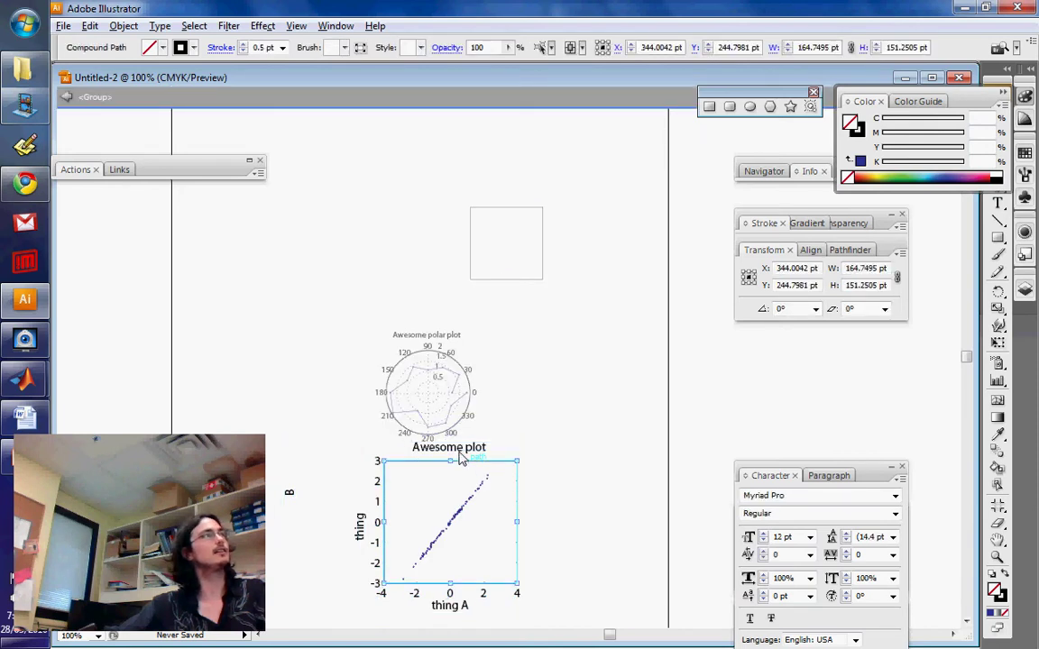
double_click(624, 378)
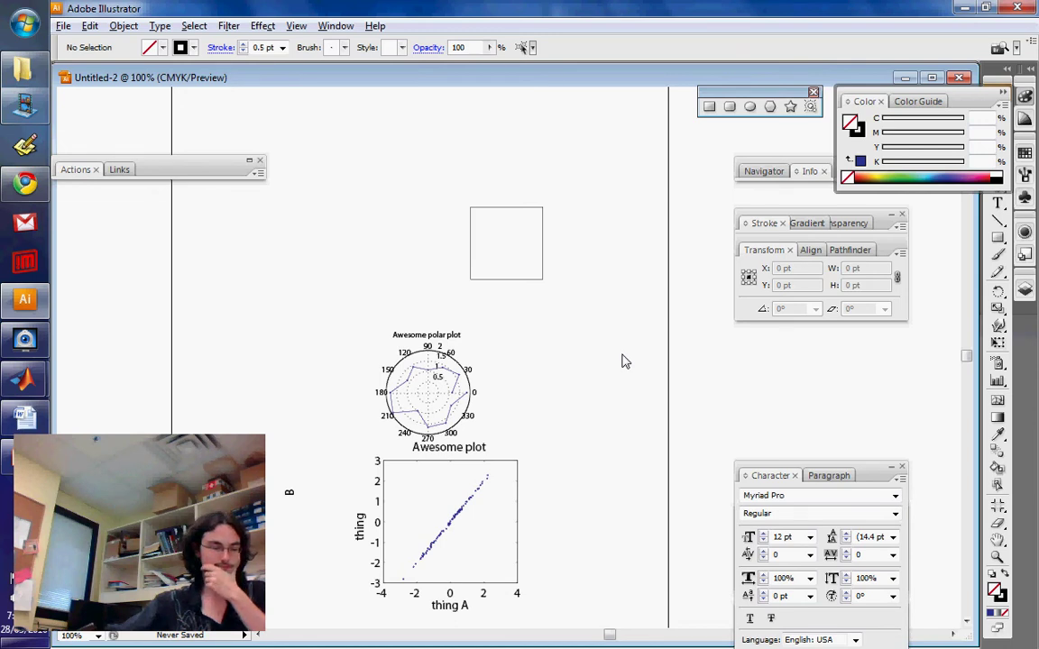
Step: Scroll to the artboard's top edge and pick the Rectangle Tool for a small square there
scroll(625, 361, "up", 3)
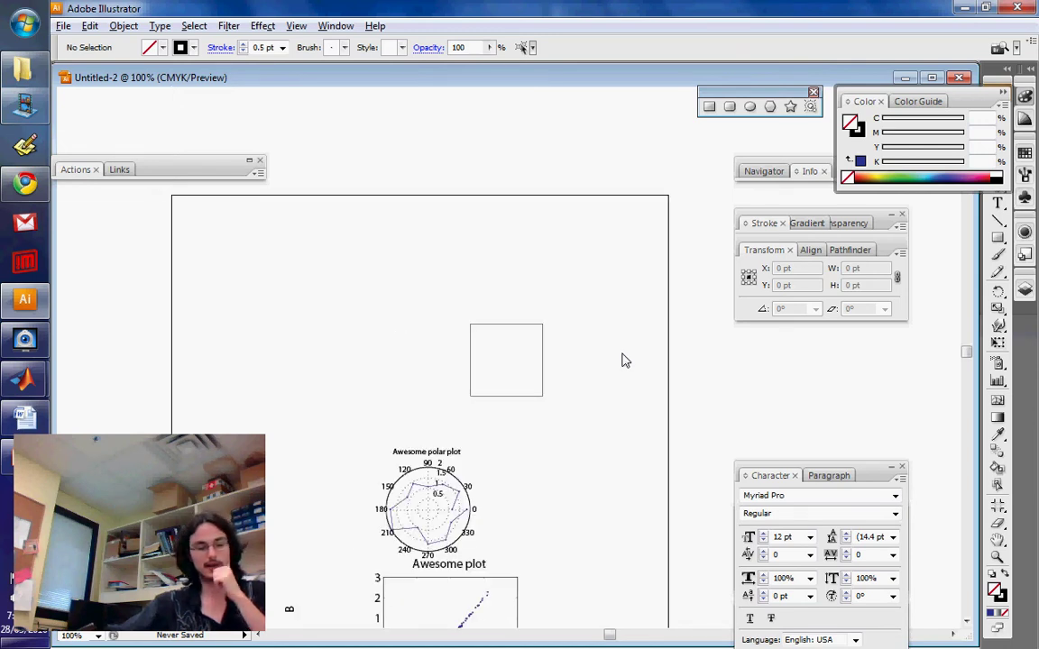
scroll(625, 361, "up", 3)
scroll(625, 361, "down", 1)
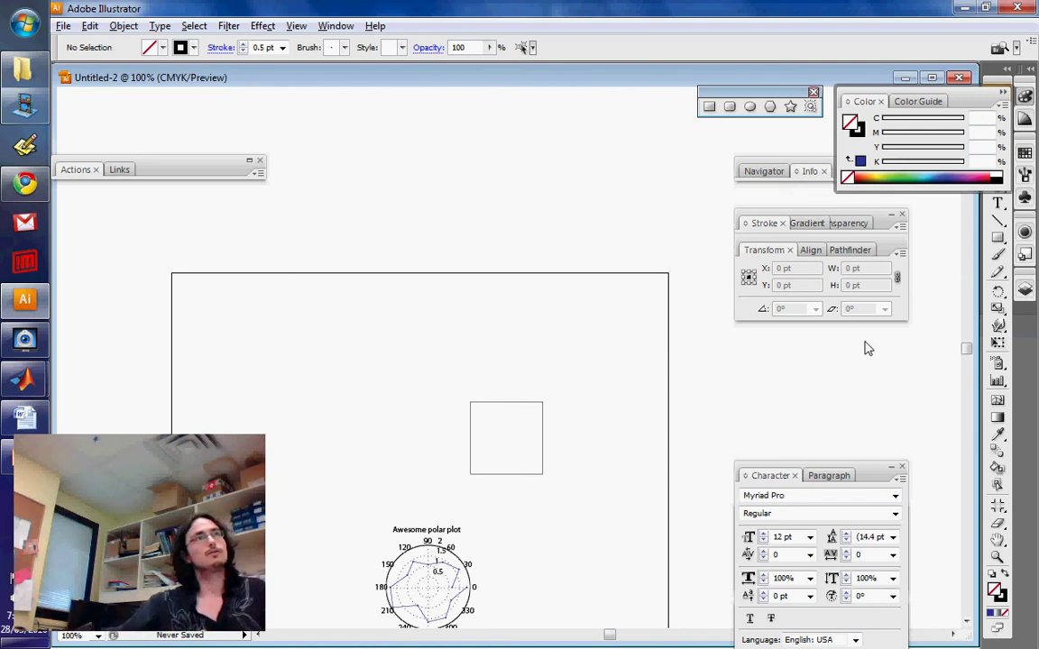
left_click(997, 237)
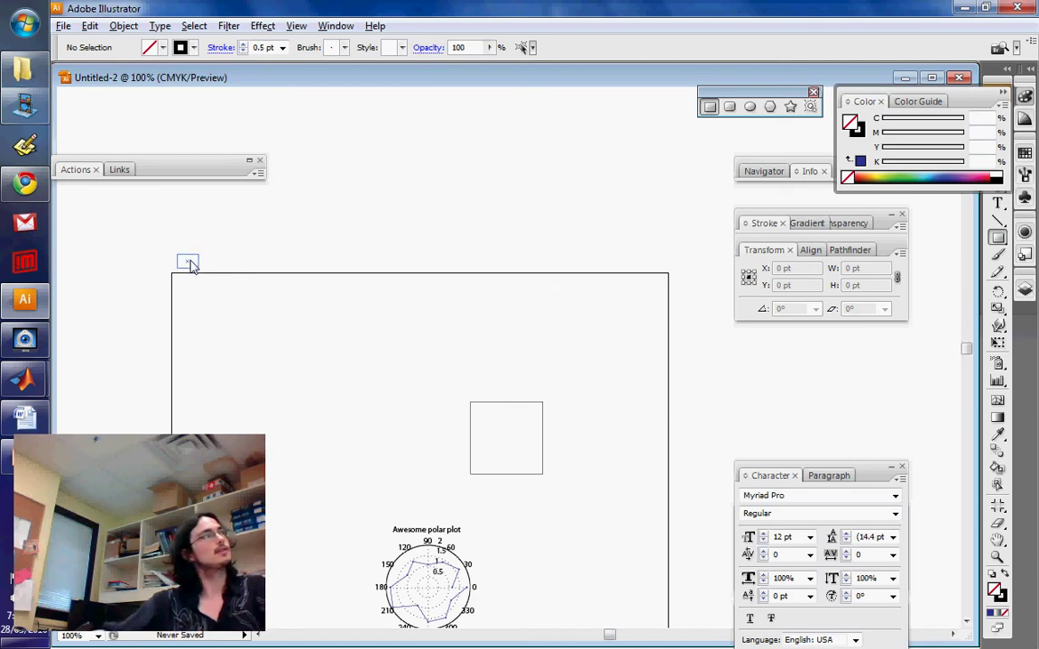
Step: Copy the small square further along the row and fill the first square green
left_click_drag(181, 261, 307, 257)
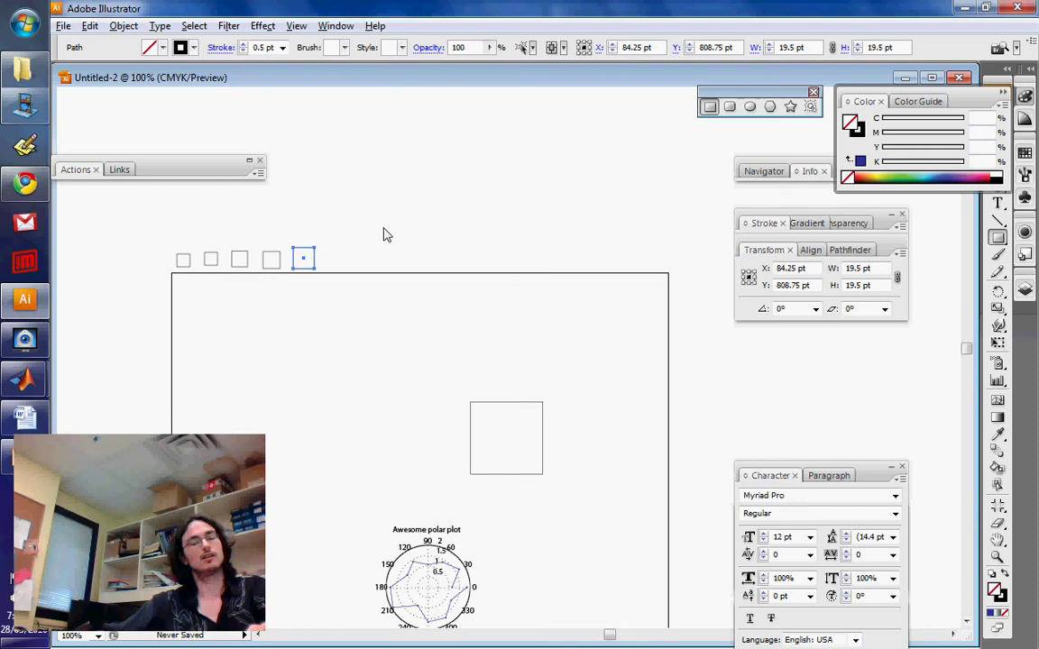
left_click(155, 261)
left_click(183, 260)
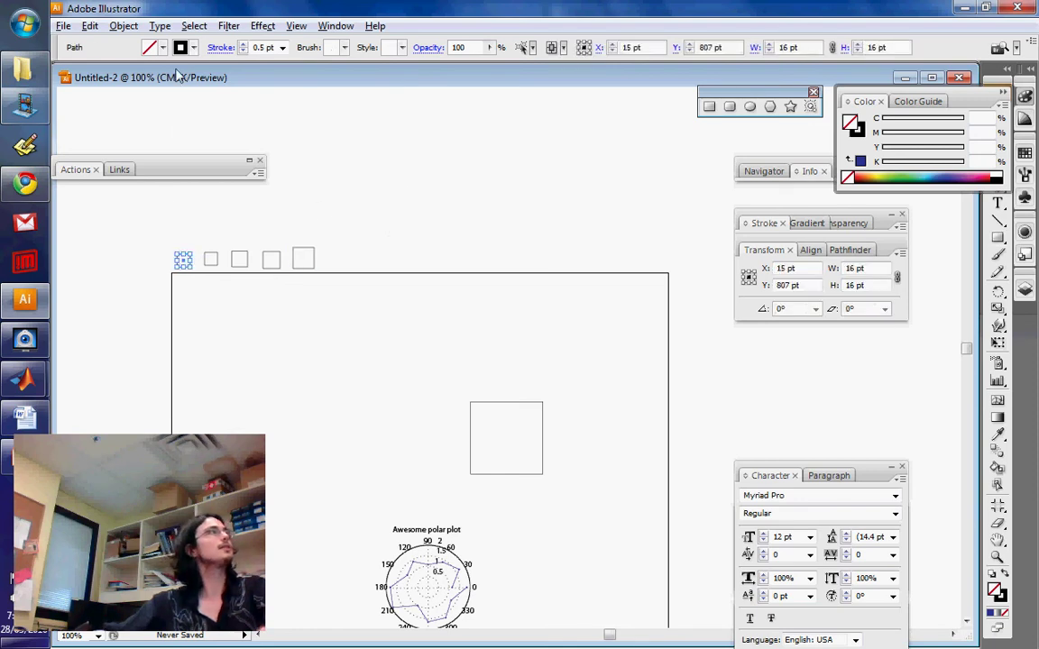
left_click(146, 47)
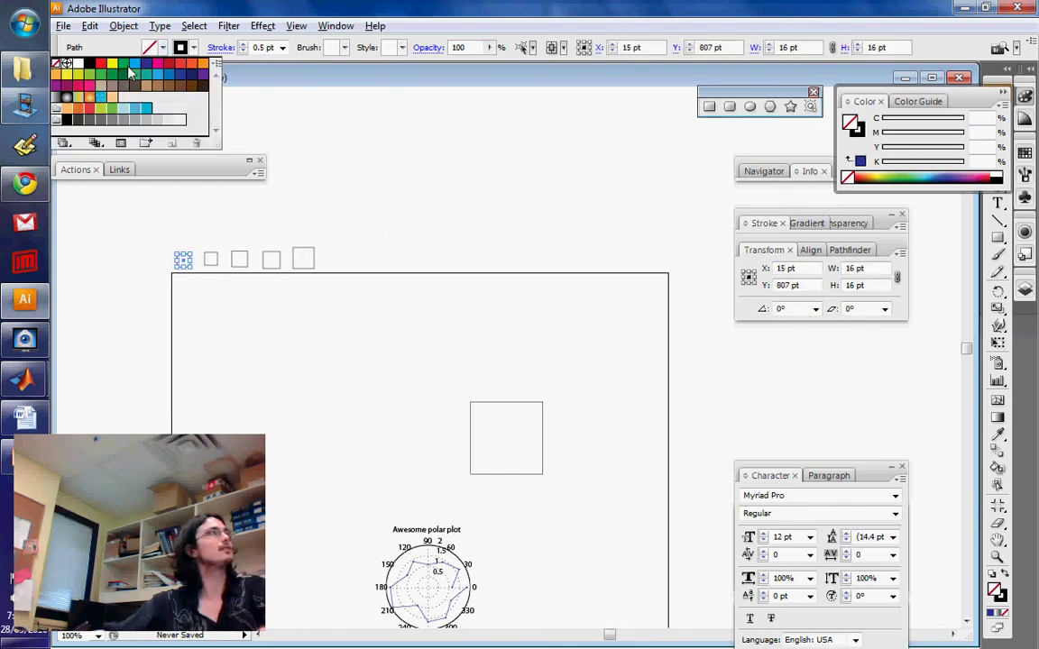
left_click(134, 73)
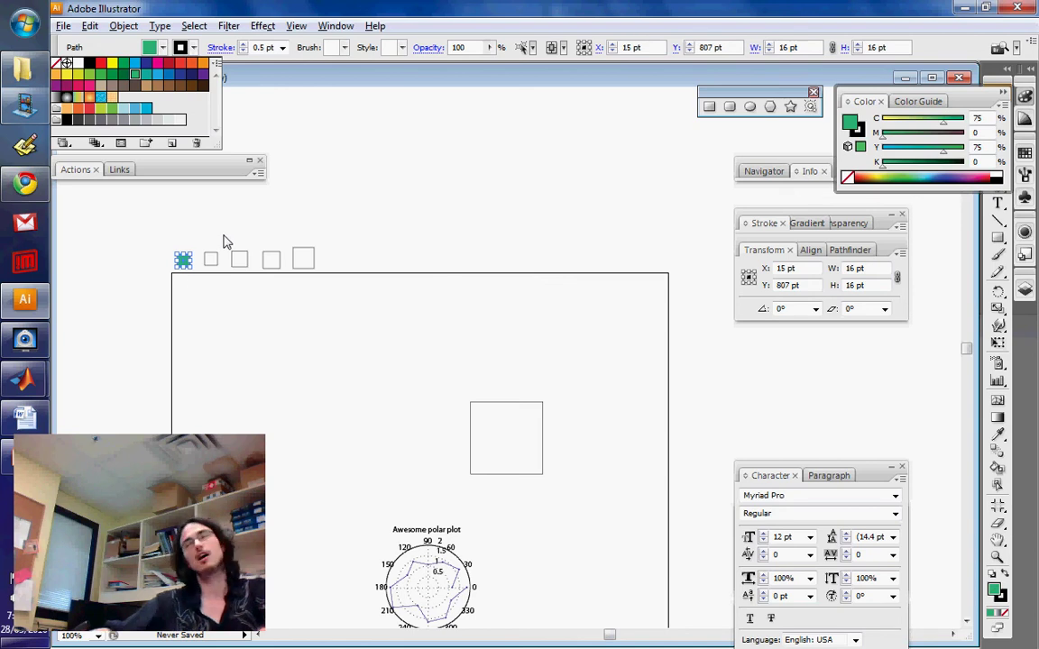
Step: Fill the last square with 30% light grey and the fourth square with 70% dark grey
left_click(297, 258)
left_click(303, 259)
left_click(149, 47)
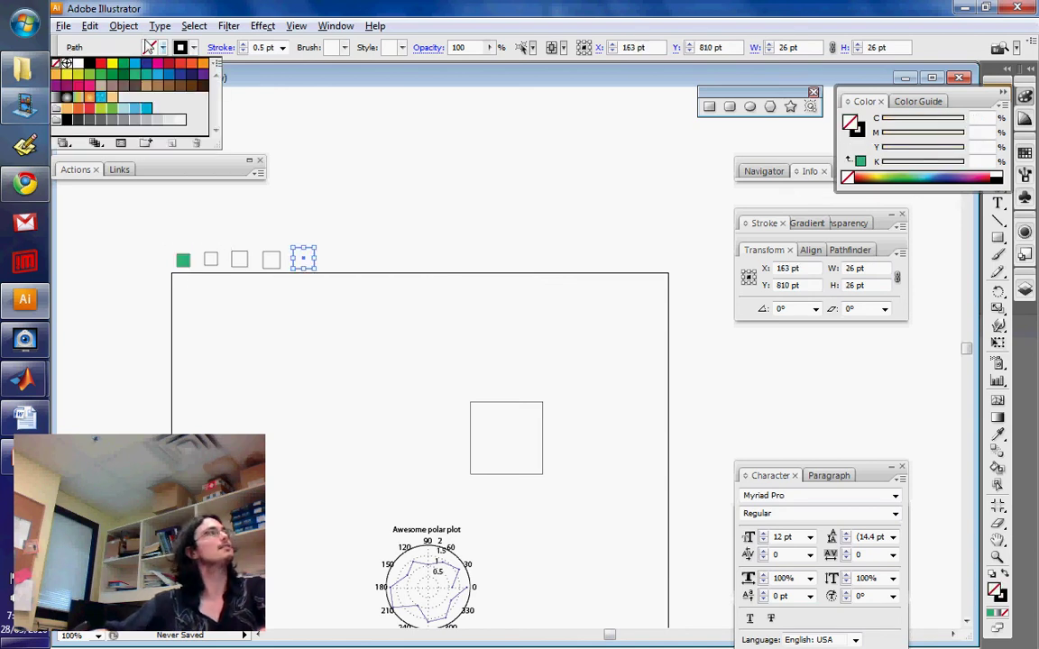
left_click(145, 118)
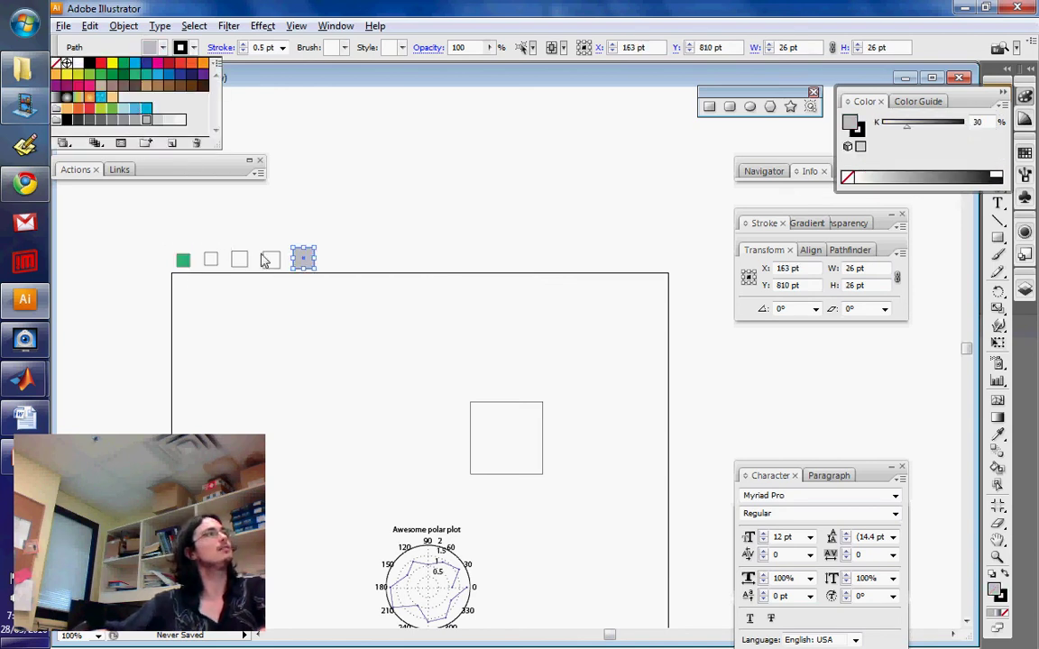
left_click(269, 260)
left_click(145, 45)
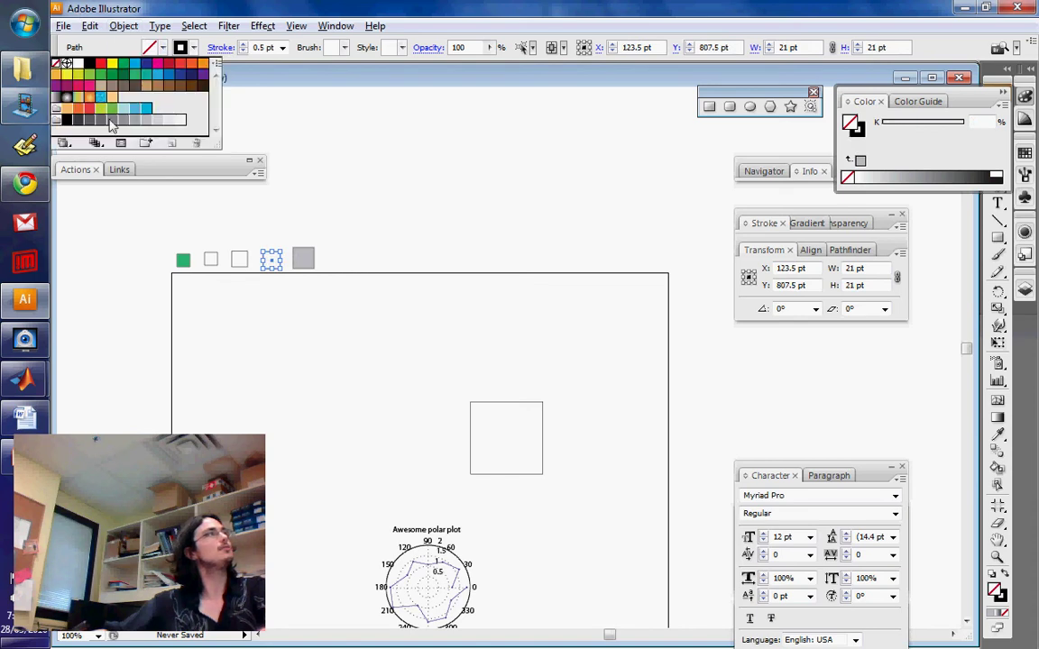
left_click(100, 119)
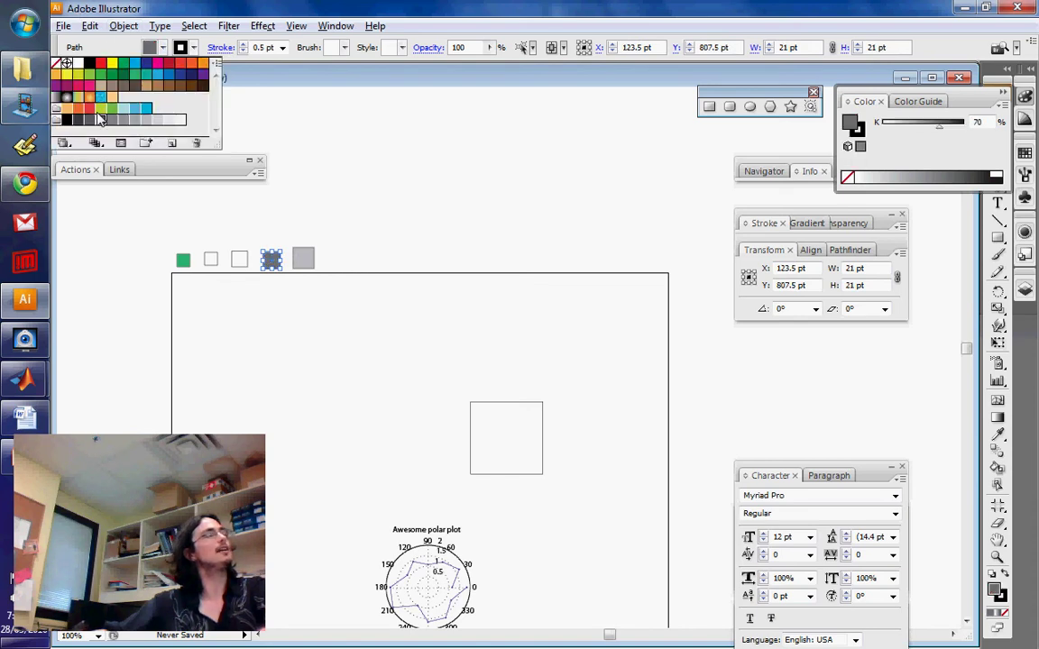
Step: Fill the third square light blue (cyan), then deselect
left_click(212, 232)
left_click(238, 253)
left_click(145, 46)
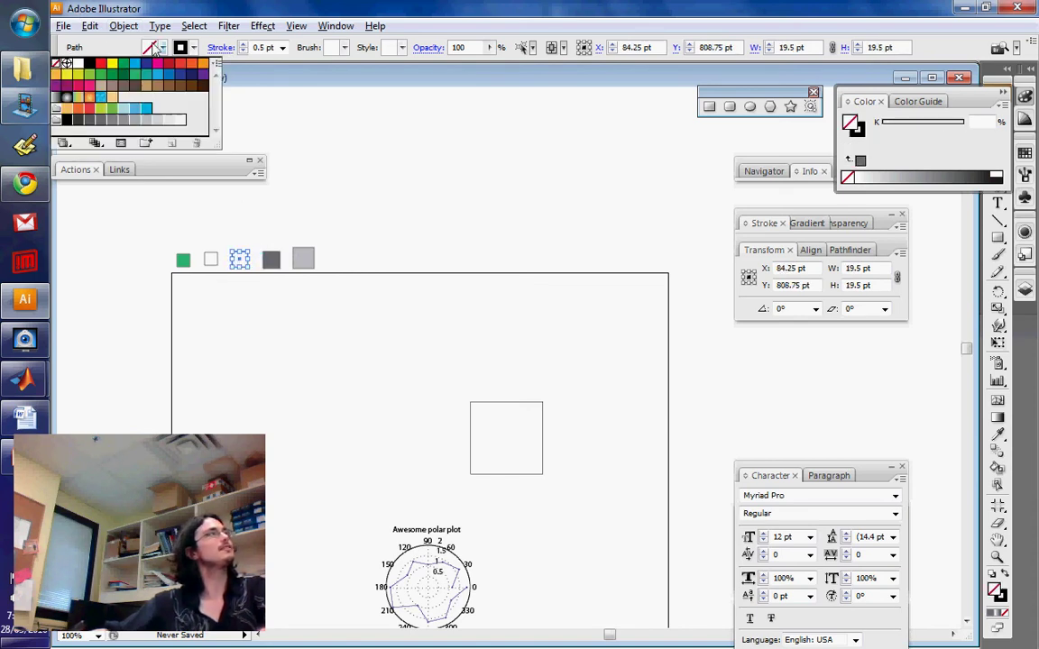
left_click(144, 106)
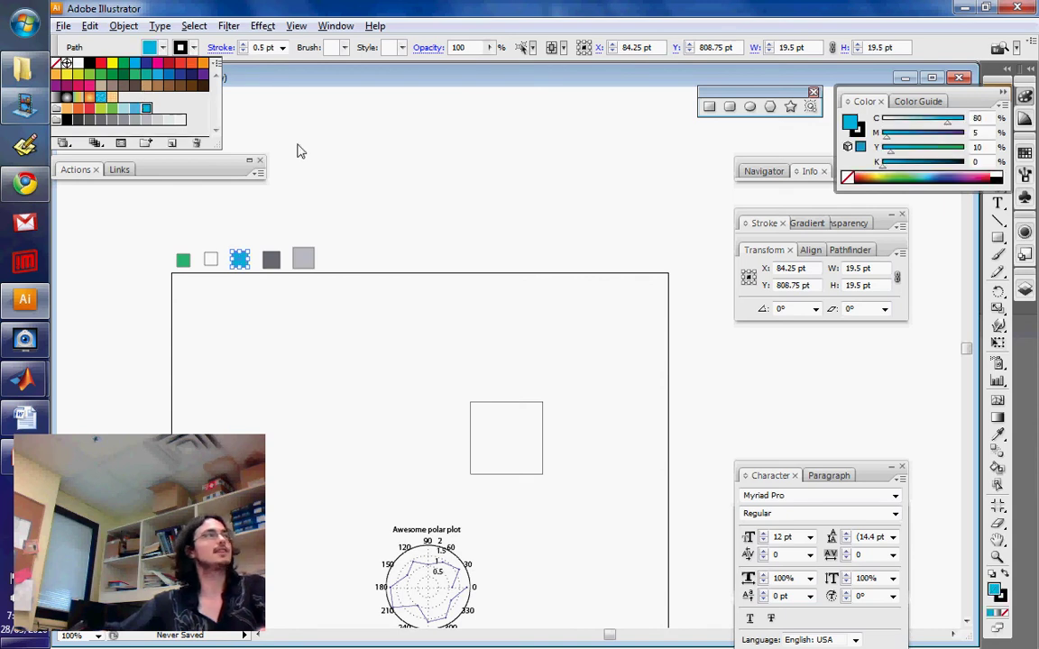
left_click(348, 158)
scroll(393, 264, "down", 2)
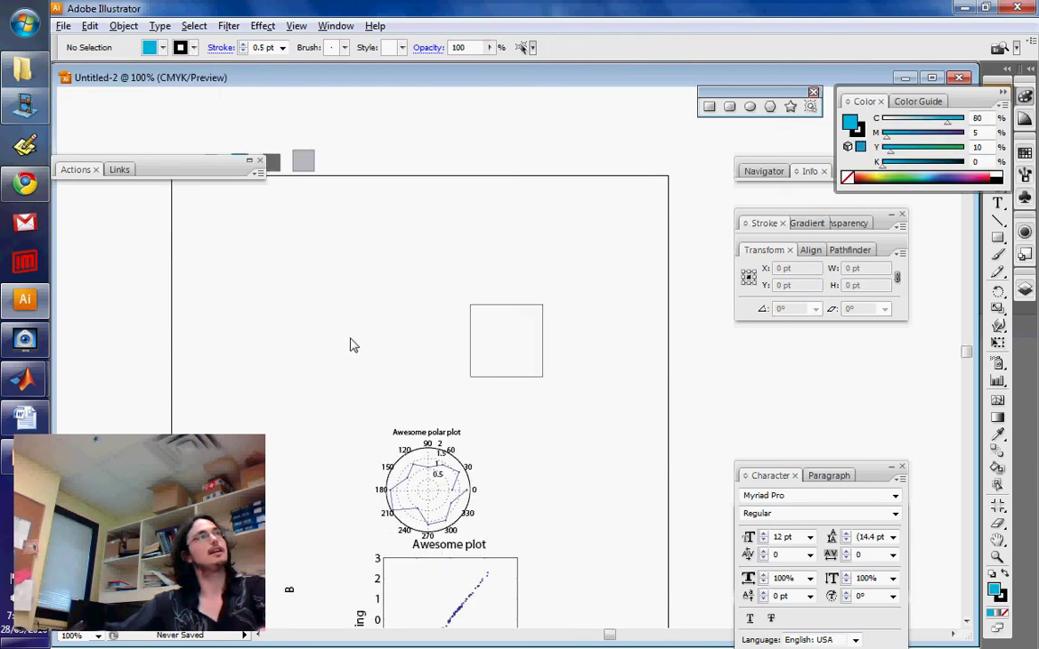
Step: Eyedropper the 30% light grey from the last swatch square into the centre square's fill
scroll(317, 308, "up", 1)
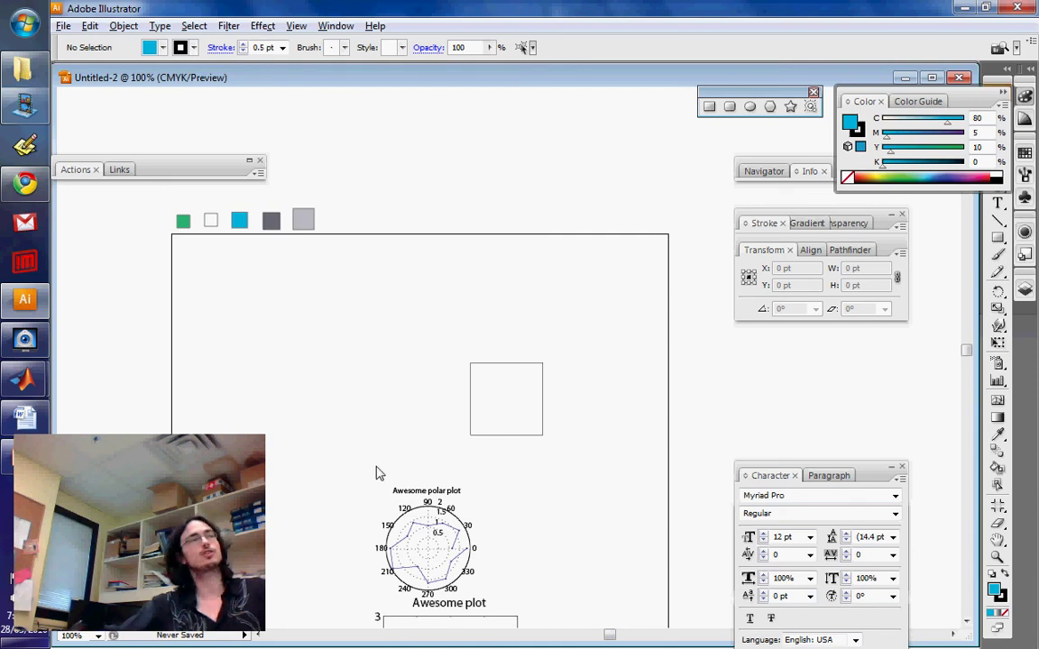
scroll(534, 588, "down", 1)
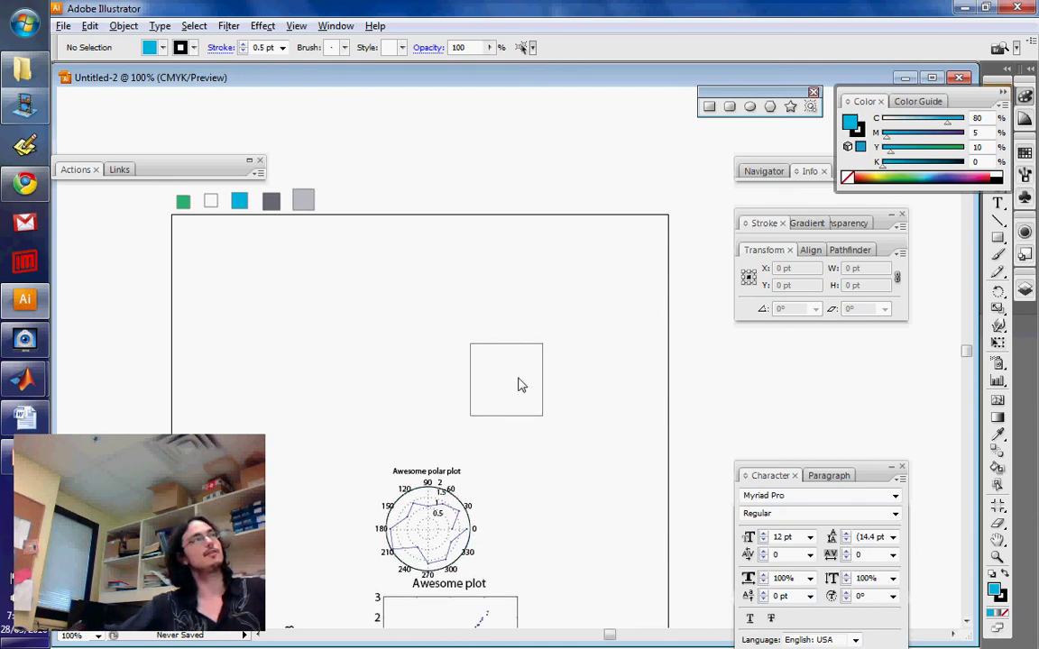
left_click(537, 403)
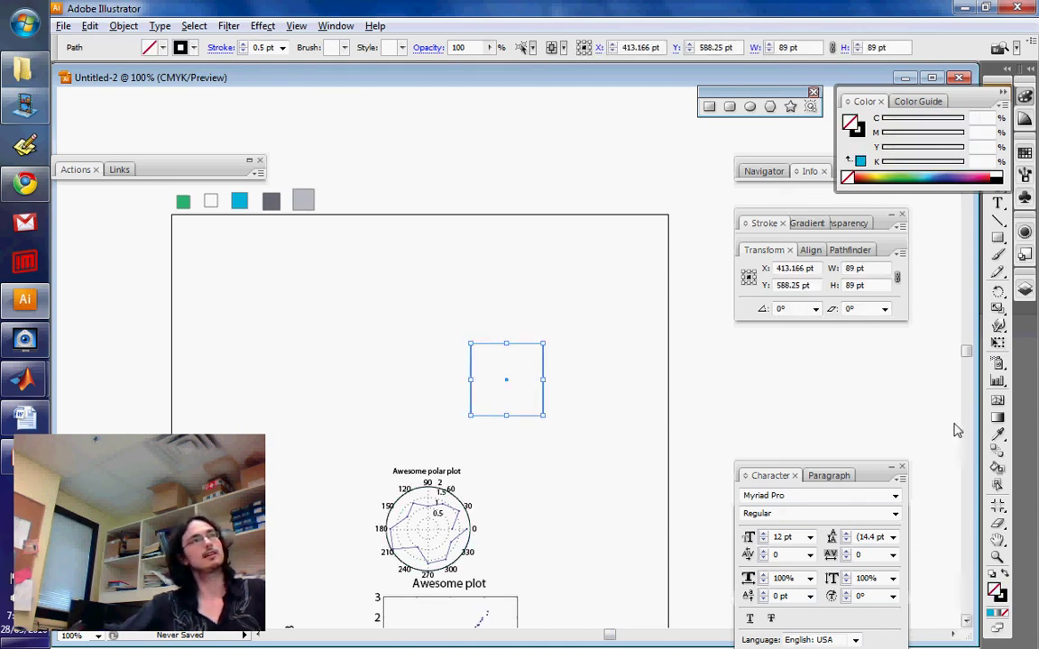
left_click(998, 434)
left_click(297, 200)
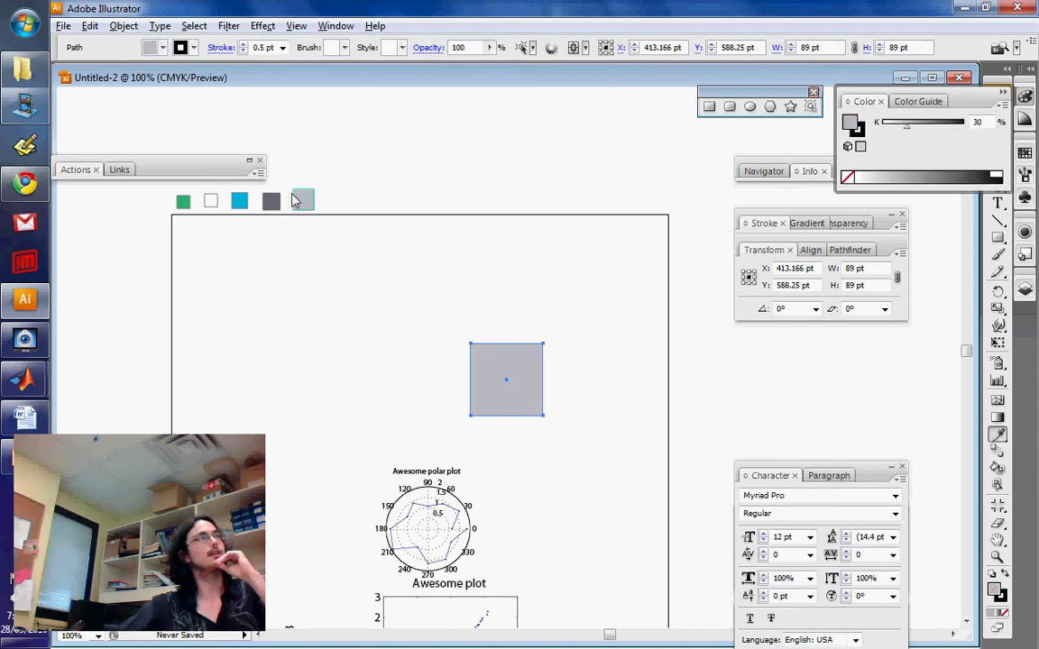
left_click(468, 203, "ctrl")
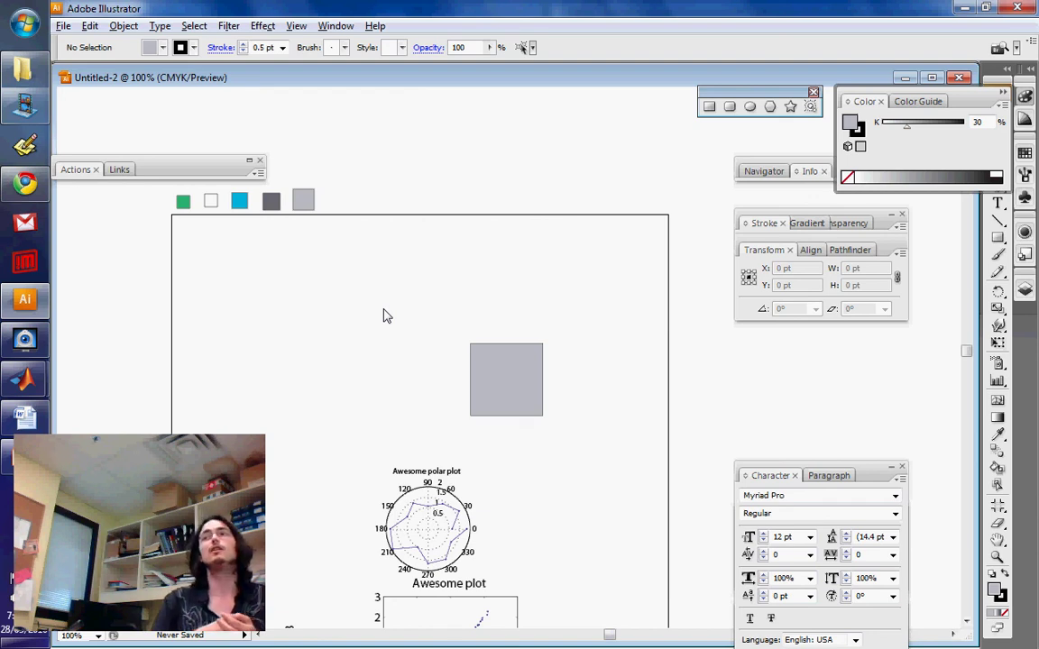
Step: Set the grey square's stroke colour to green
left_click_drag(263, 171, 298, 194)
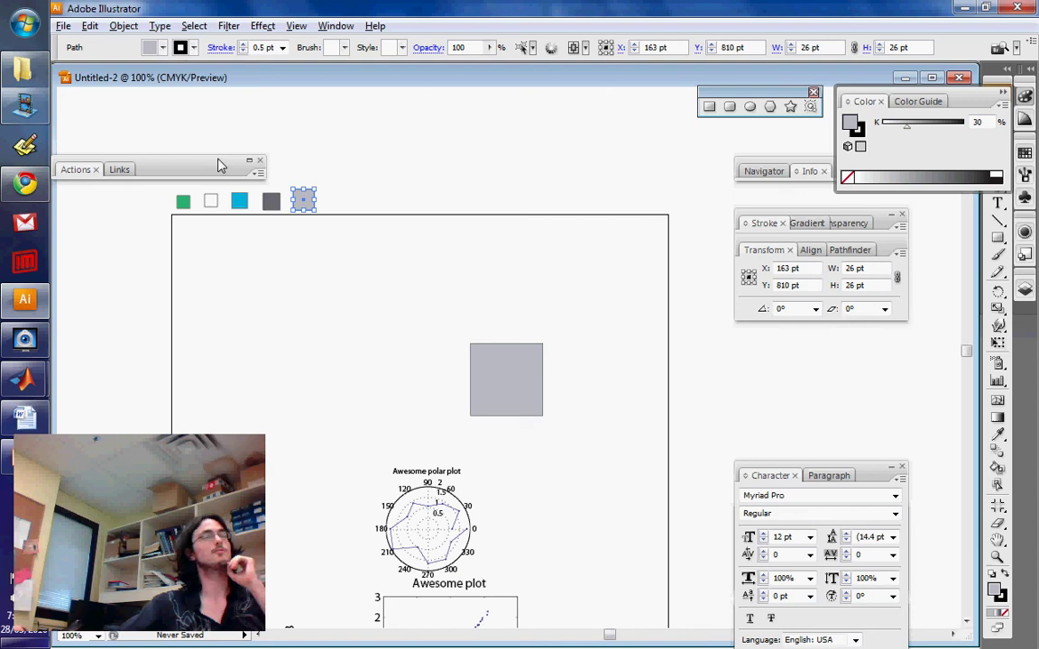
left_click(162, 47)
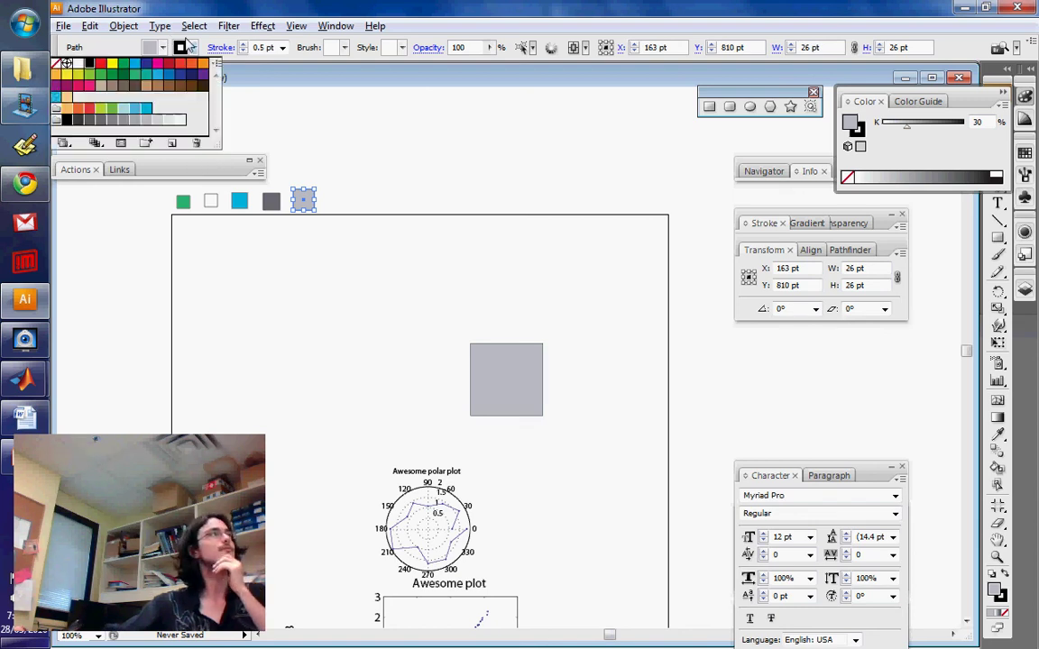
left_click(340, 126)
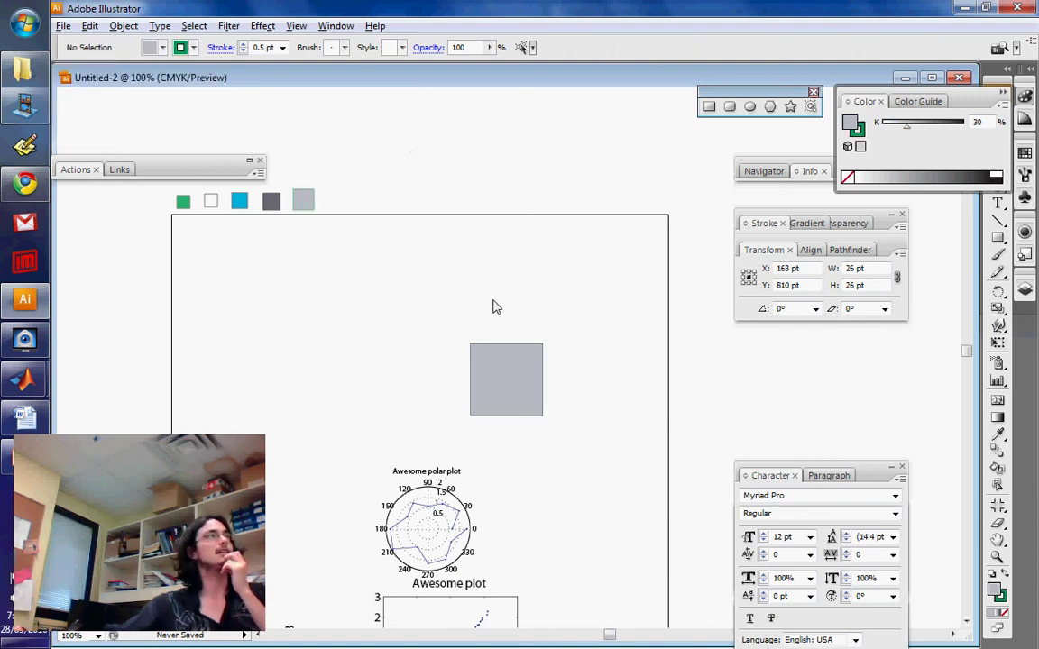
left_click(529, 359)
left_click(998, 433)
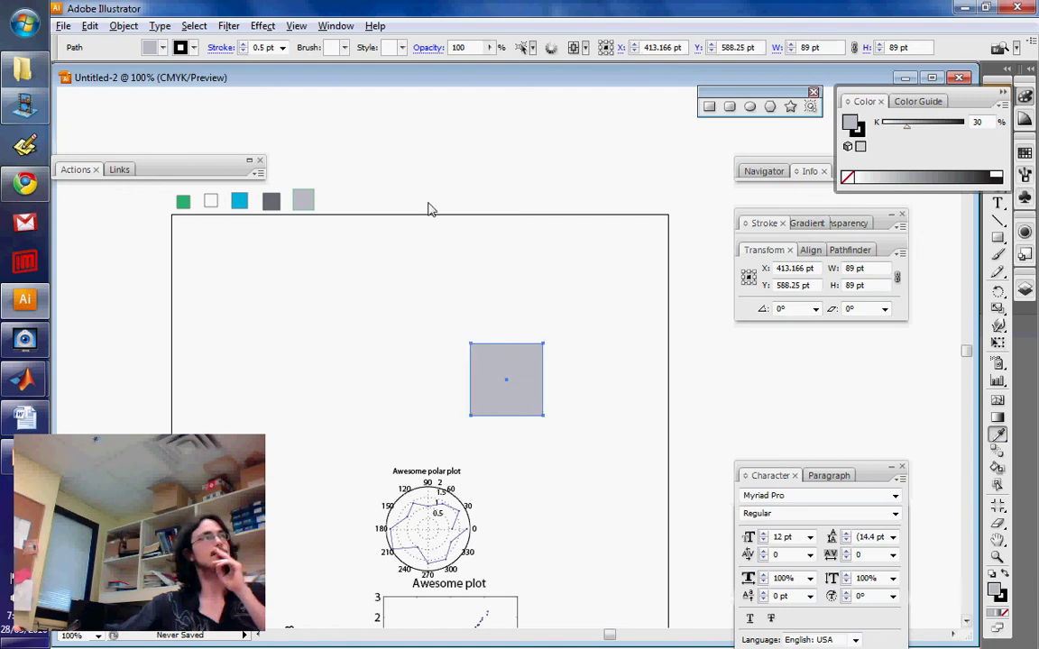
left_click(184, 200, "shift")
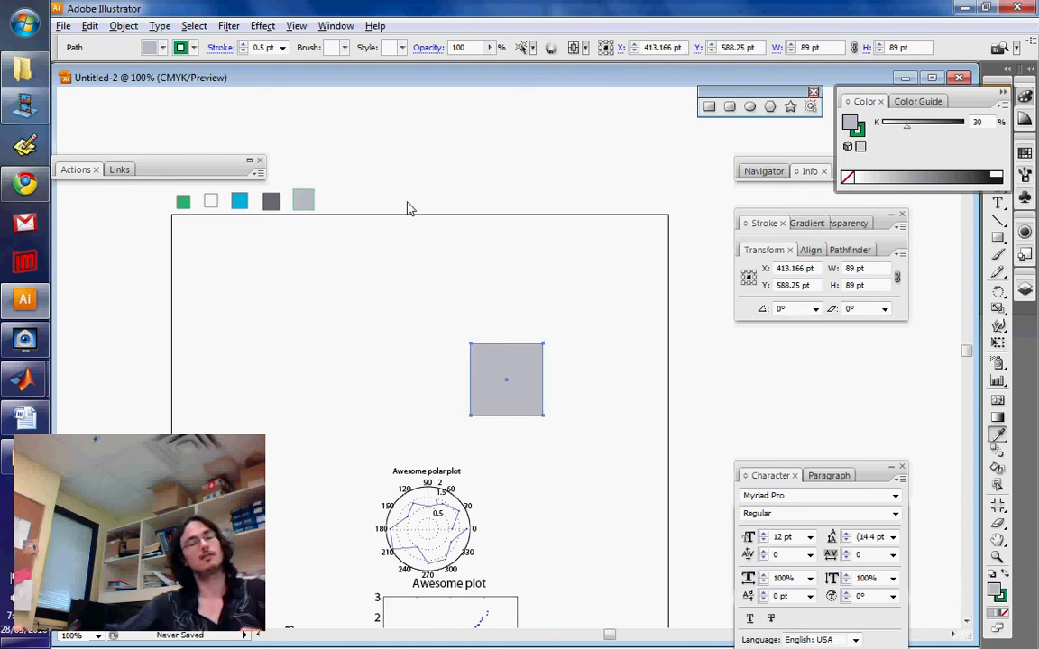
Step: Raise the green stroke weight to 5 pt and deselect the square
left_click(530, 314)
left_click(520, 364)
left_click(242, 43)
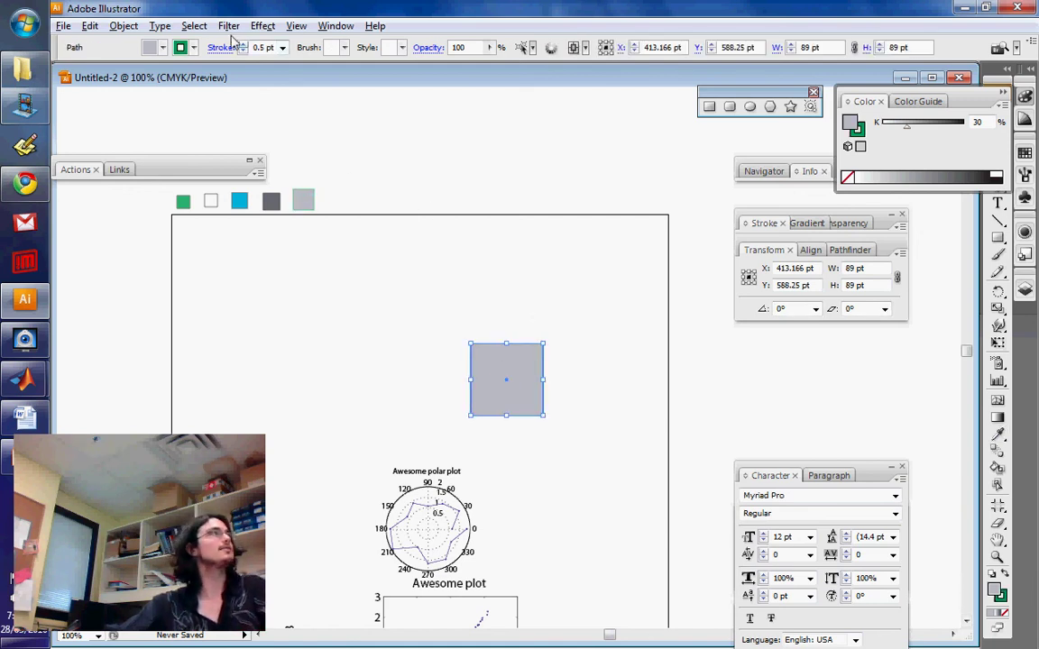
left_click(243, 44)
left_click(242, 44)
left_click(242, 44)
left_click(243, 43)
left_click(522, 192)
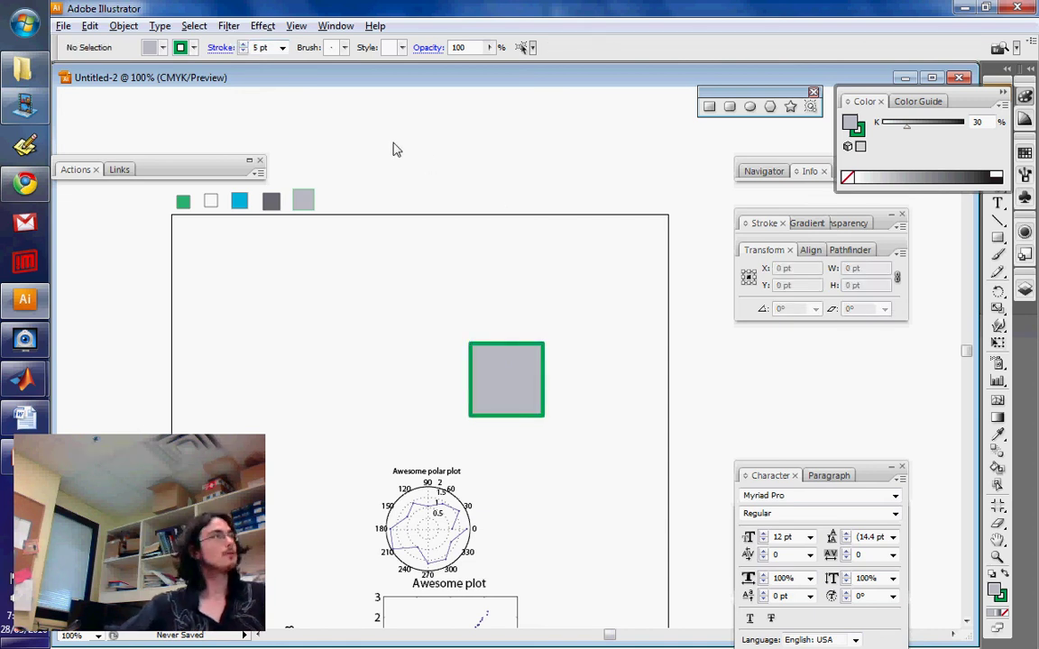
Step: Restore the document windows and bring VSS Poster 2010_Final_FarhanKhawaja_update.ai forward, viewing its lower half
double_click(131, 78)
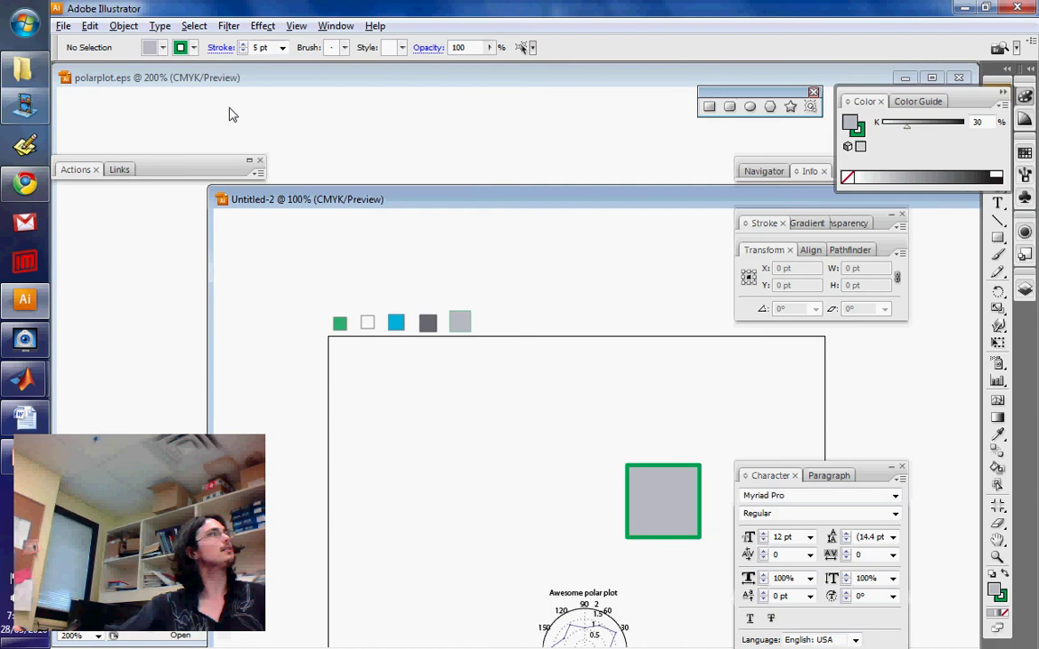
double_click(197, 78)
left_click(225, 77)
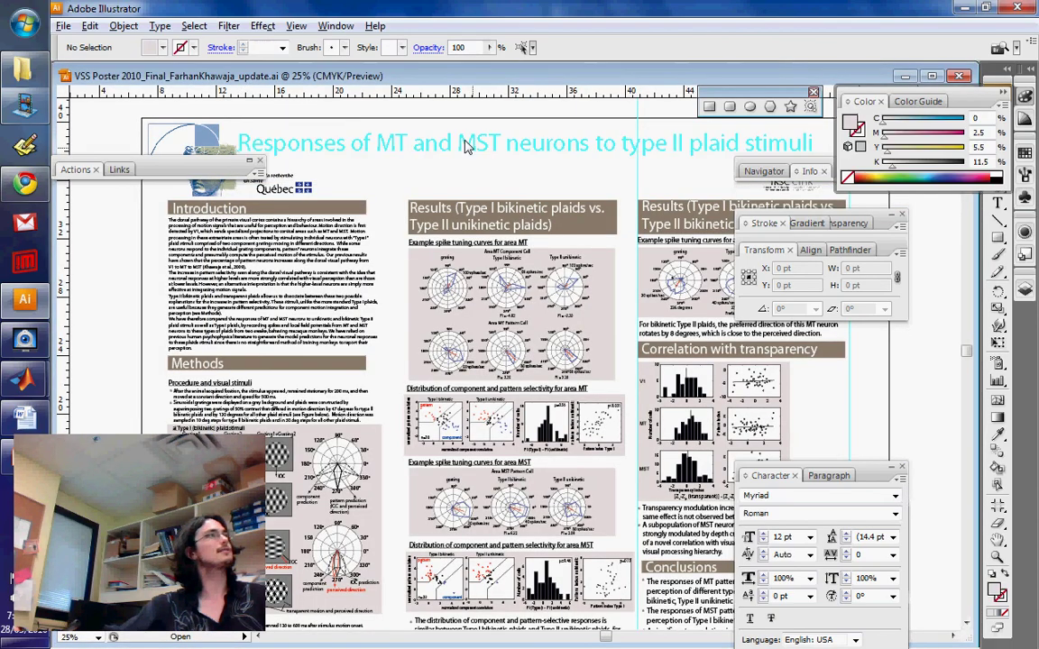
left_click(466, 147)
scroll(482, 204, "up", 3)
left_click(482, 206)
scroll(482, 205, "down", 8)
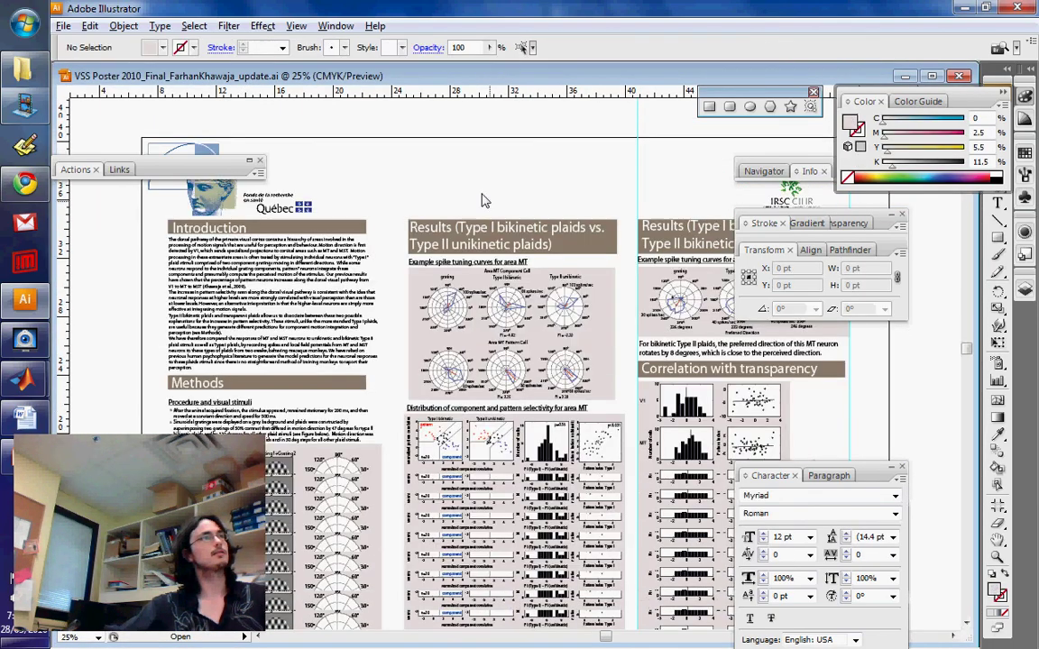